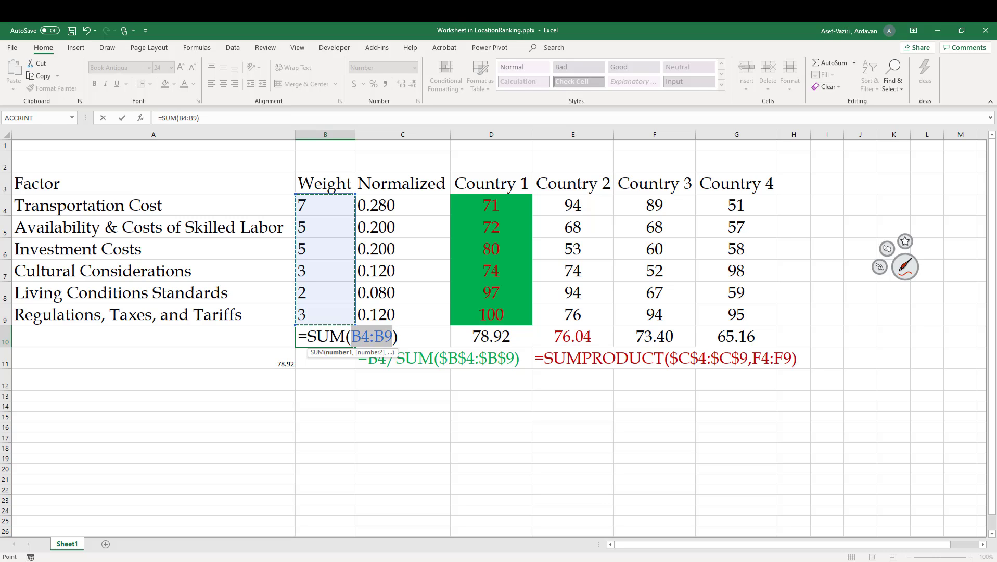
Total the weights in B4:B9 with SUM in B10 and recalculate the sheet
key(Return)
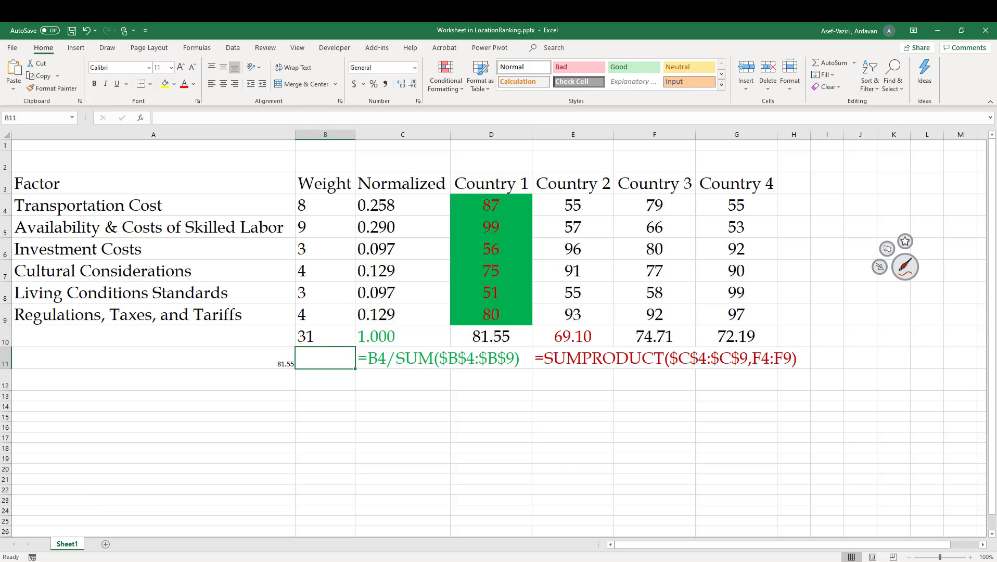
key(F9)
drag(325, 205, 326, 314)
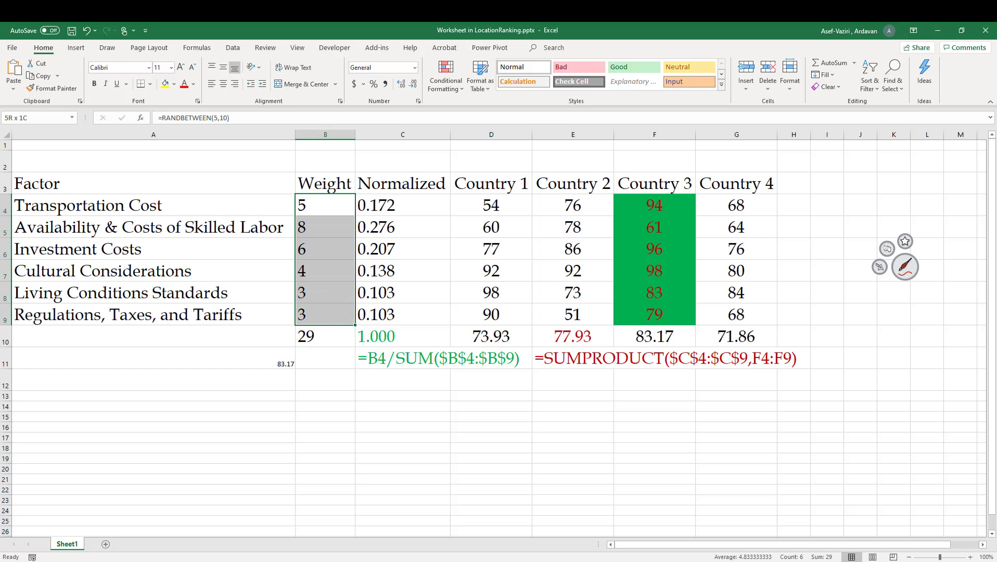
Enter the formula =B4/$B$10 in C4 to normalize the Transportation Cost weight
click(402, 205)
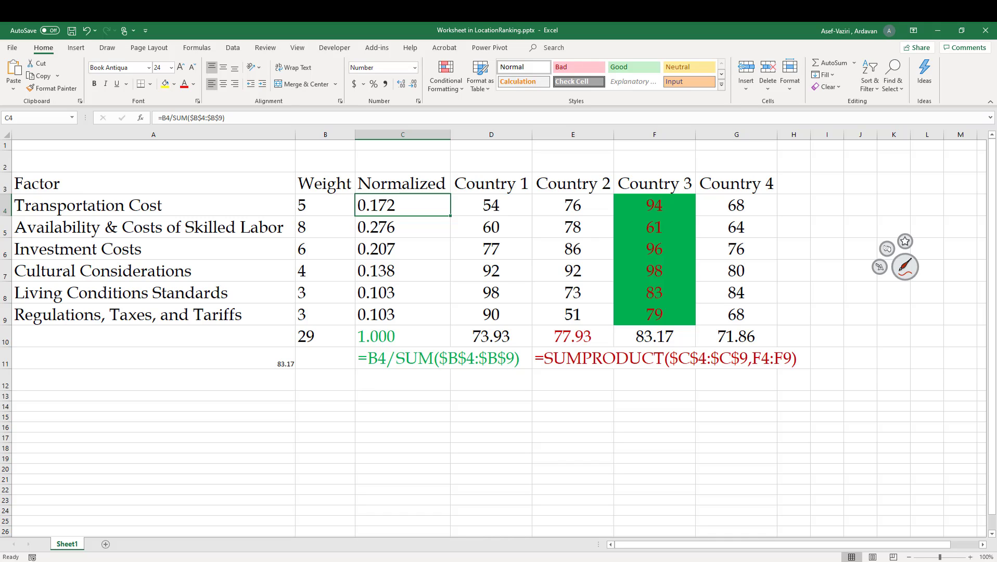
text(=)
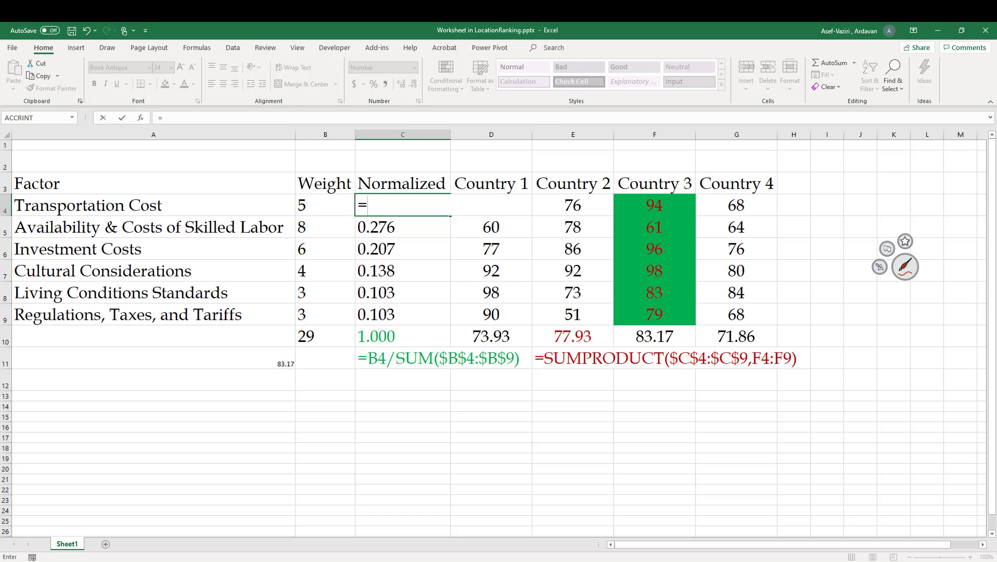
key(Left)
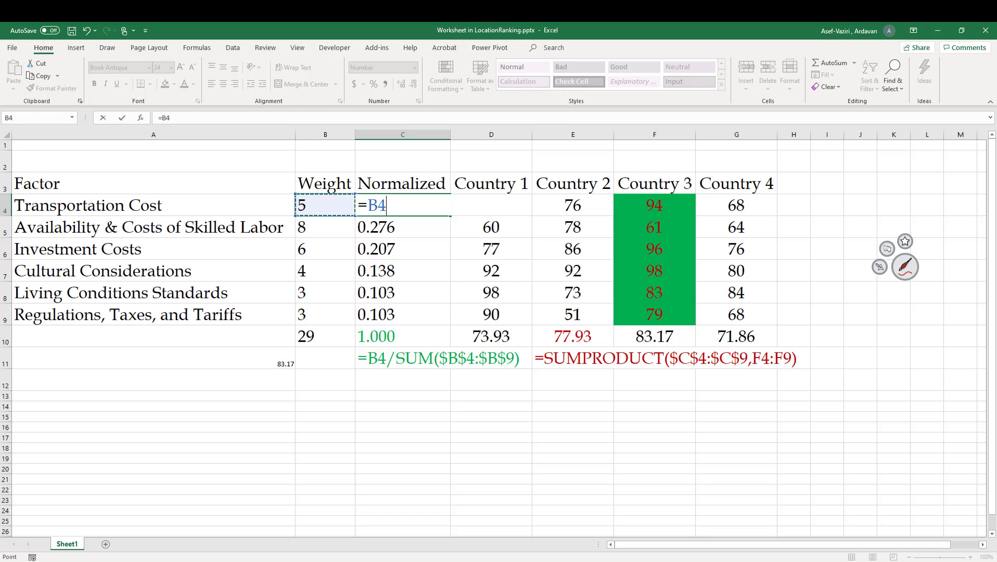
text(/)
click(325, 337)
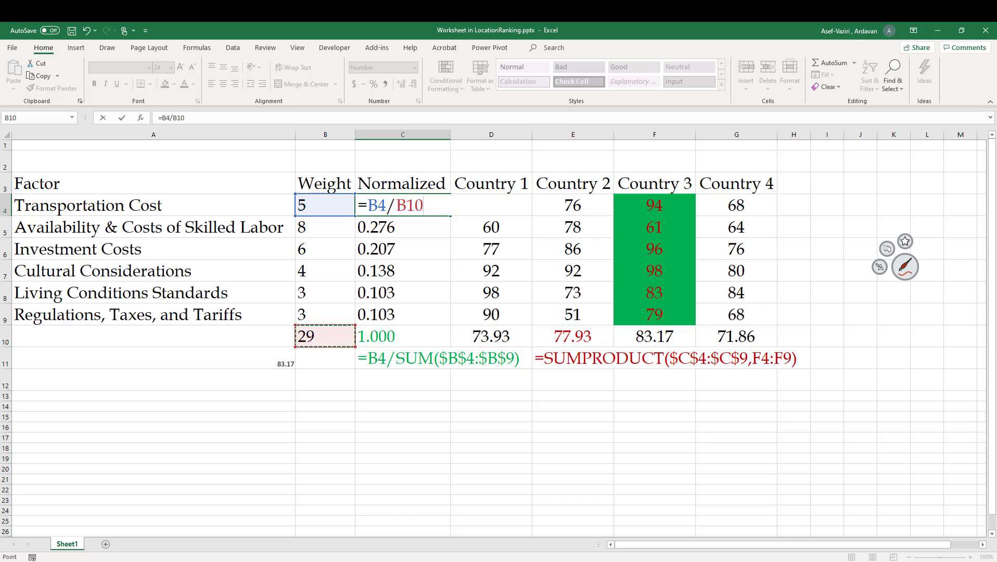
key(F4)
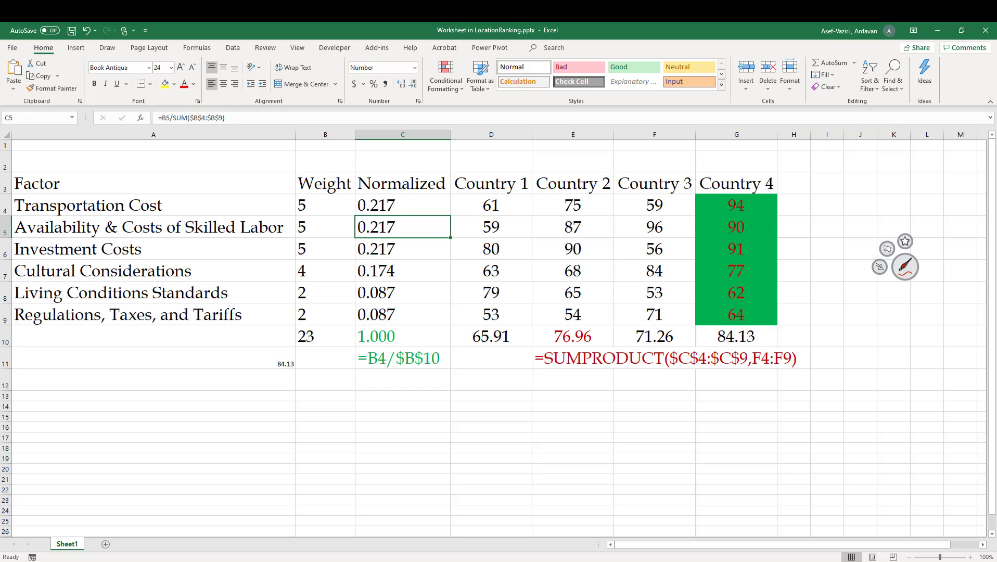
Fill the C4 formula down through C9 and clear the weight total from B10
click(403, 206)
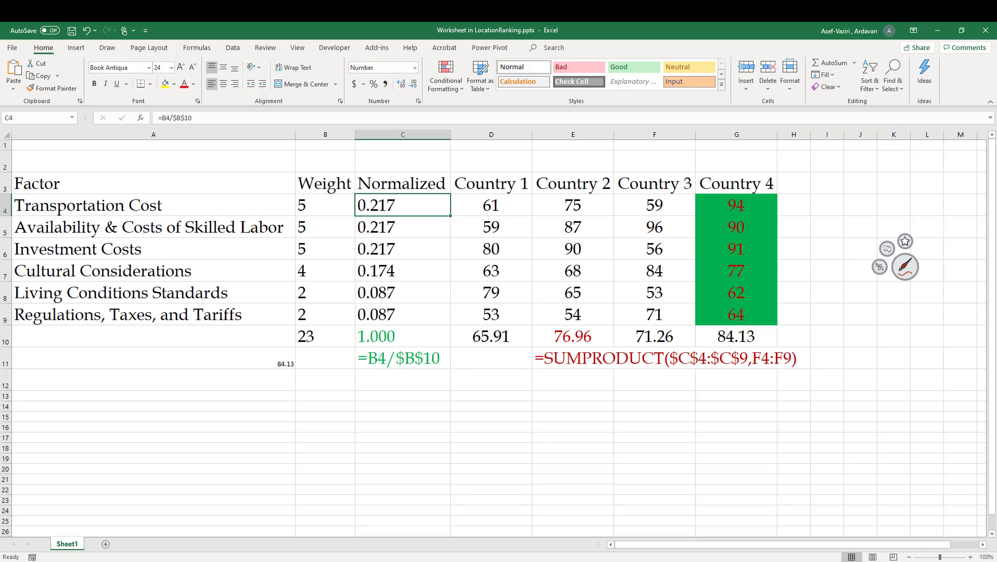
drag(451, 215, 451, 322)
key(Escape)
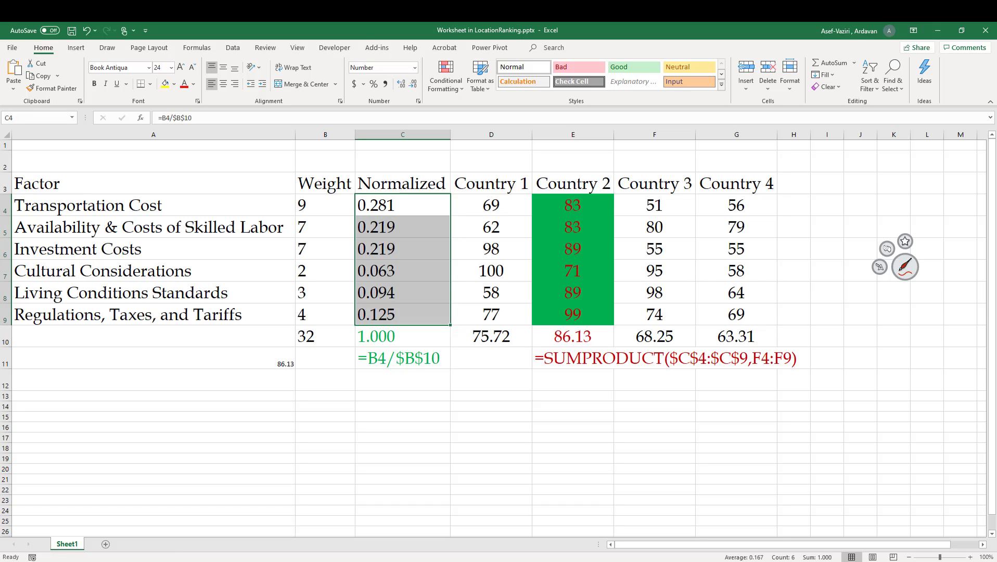
click(325, 337)
key(Delete)
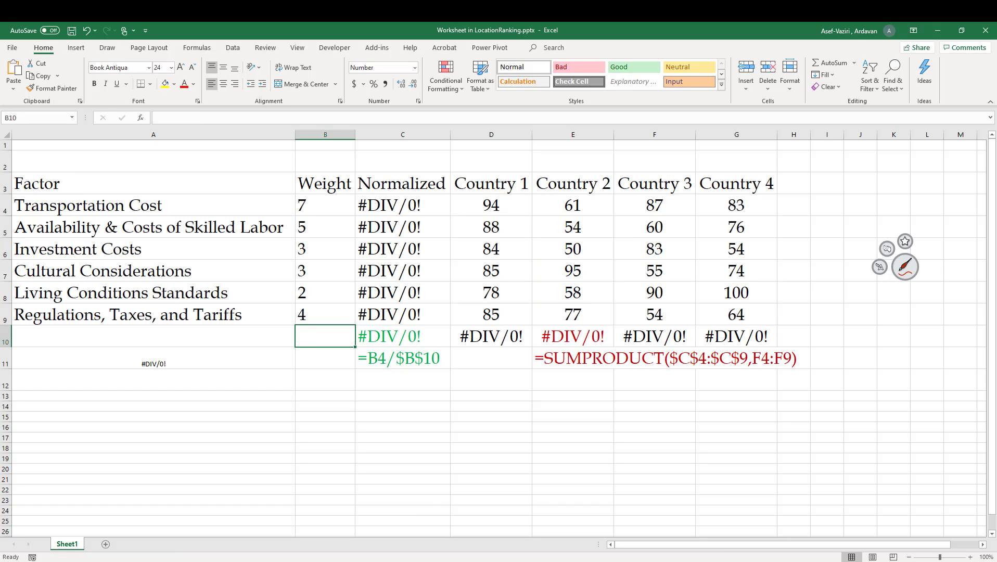
Enter =B4/SUM($A$3:$B$9) in C4 and fill the formula down through C9
click(403, 206)
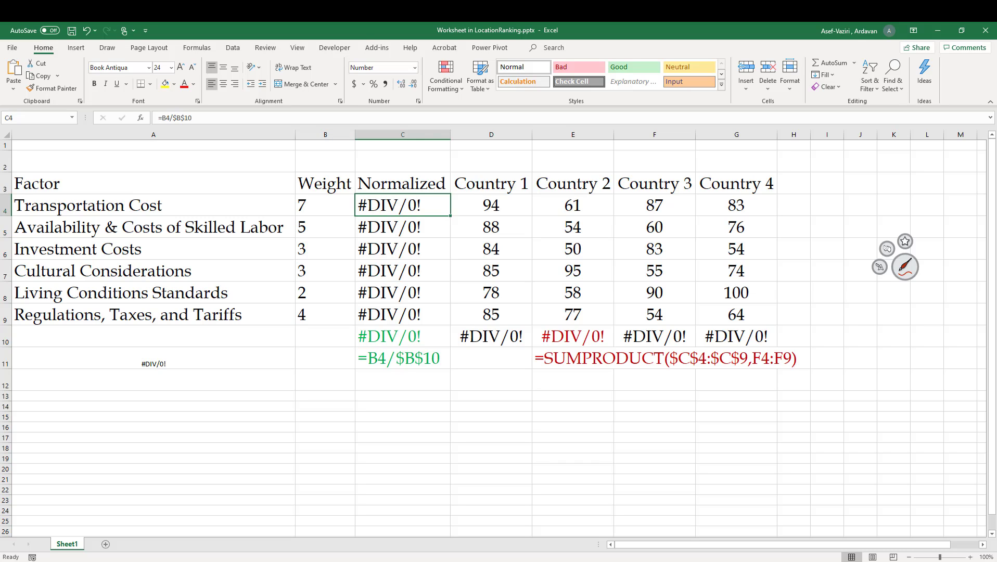
text(=s)
key(BackSpace)
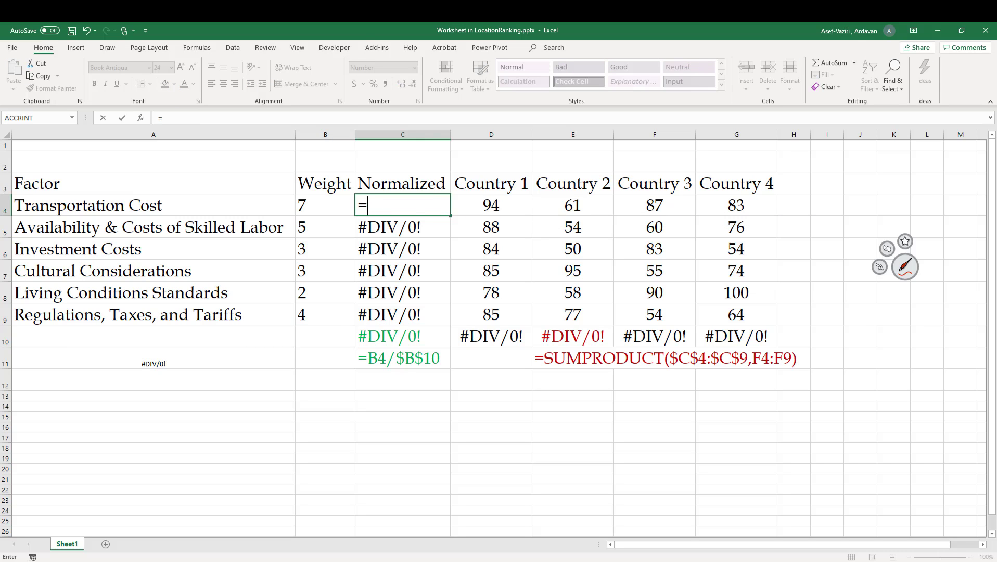
key(Left)
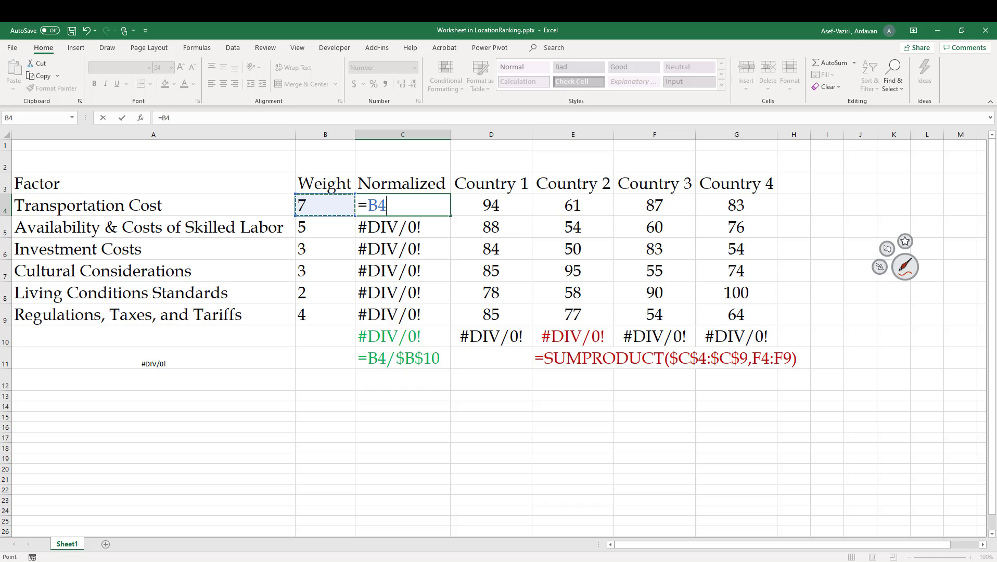
text(/sum)
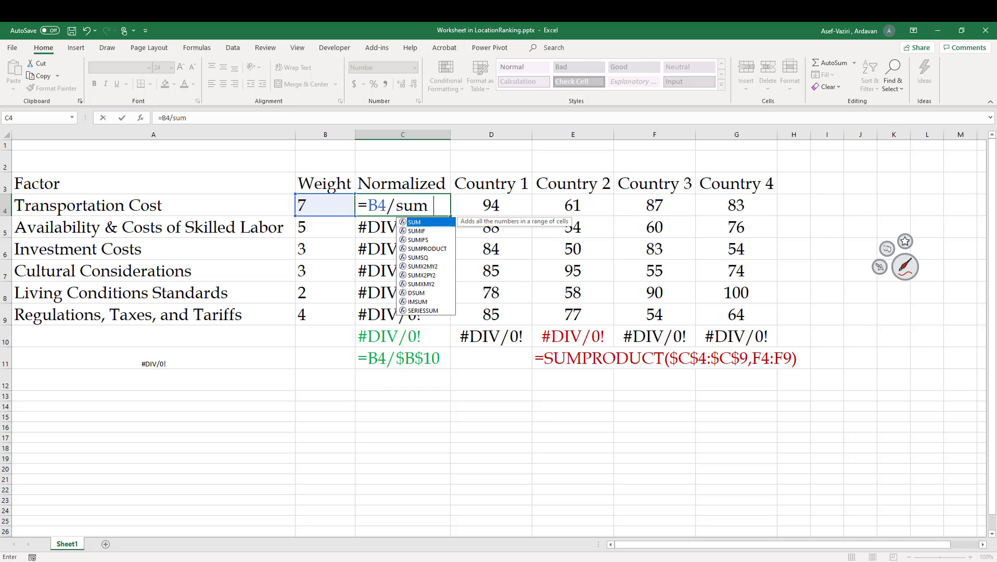
text(()
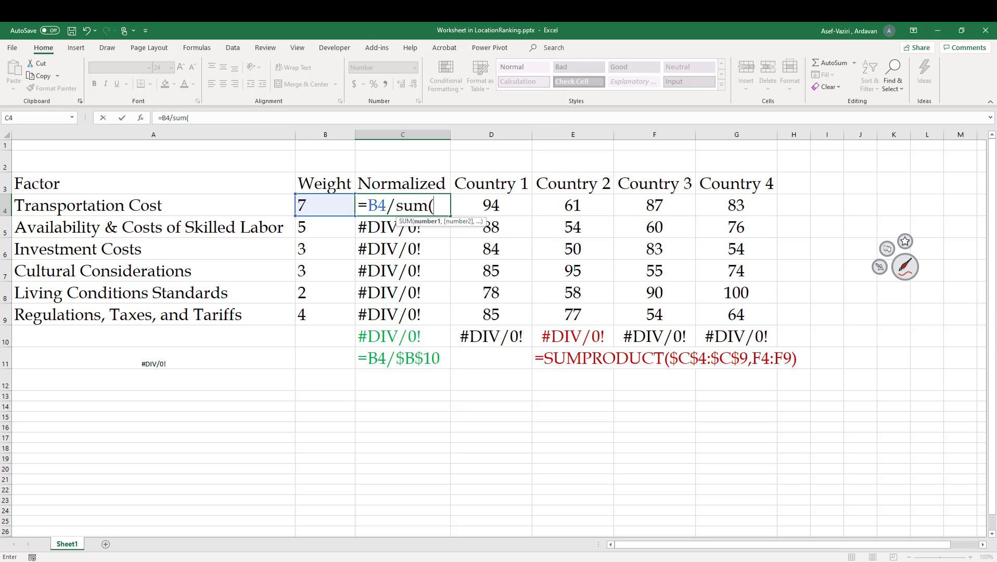
drag(326, 316, 291, 184)
key(F4)
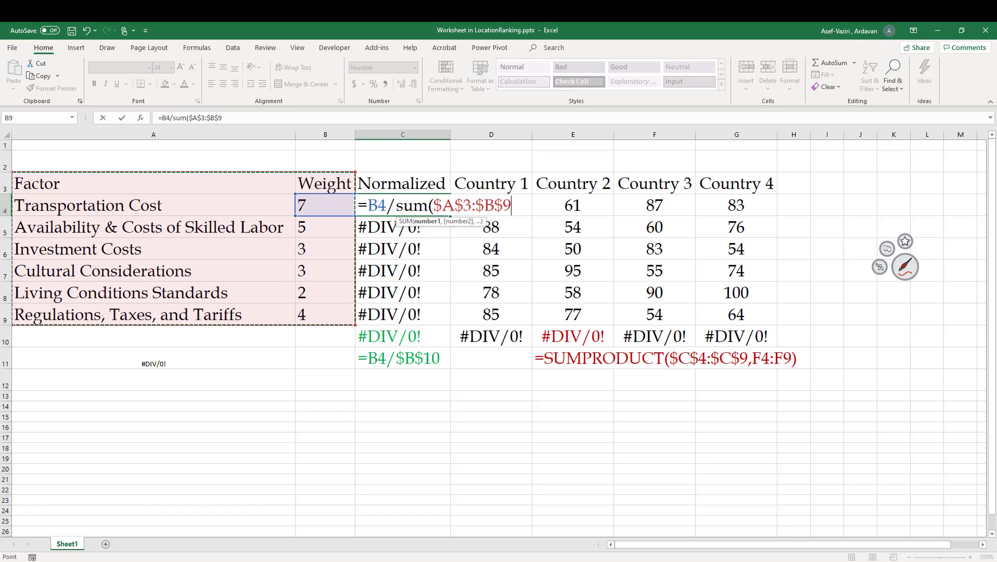
text())
key(Return)
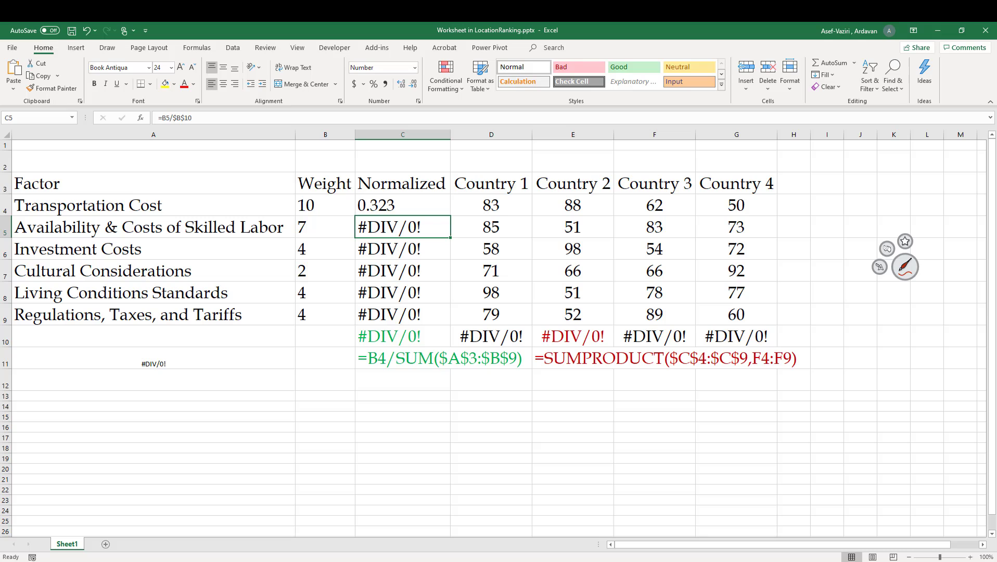
click(402, 205)
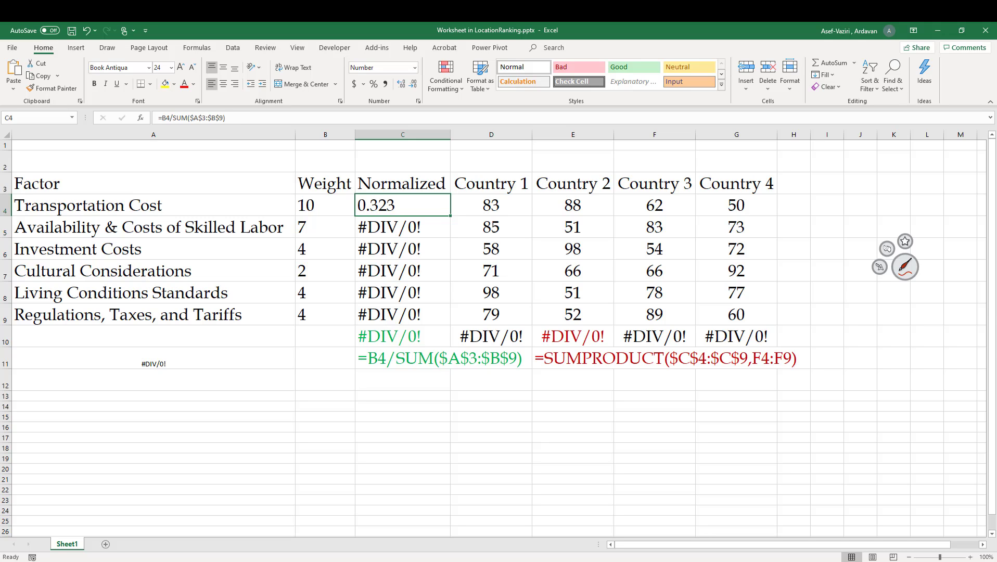
drag(451, 215, 450, 316)
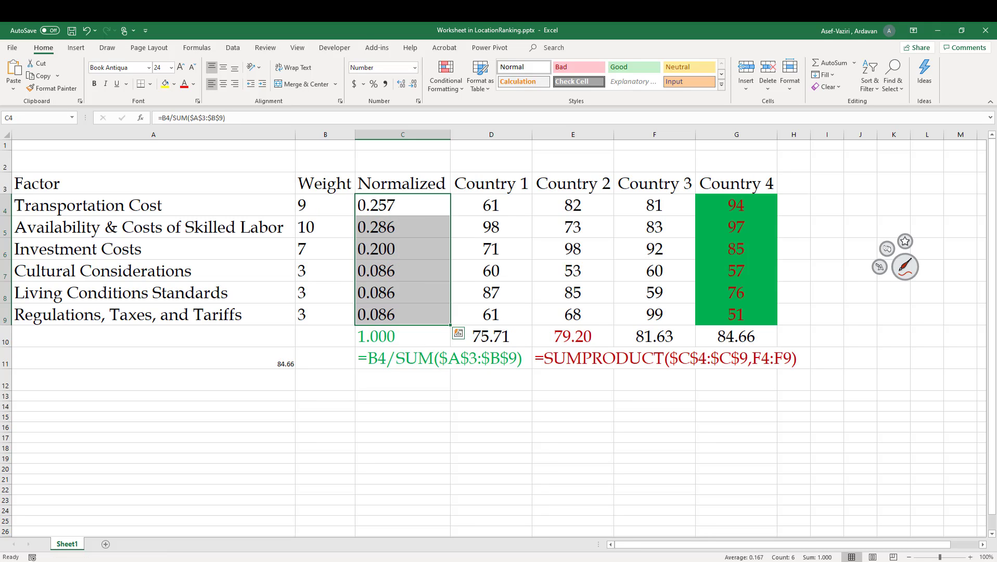
Recalculate the sheet repeatedly to examine how the winning country changes with new random weights and scores
drag(325, 206, 326, 297)
drag(491, 206, 737, 315)
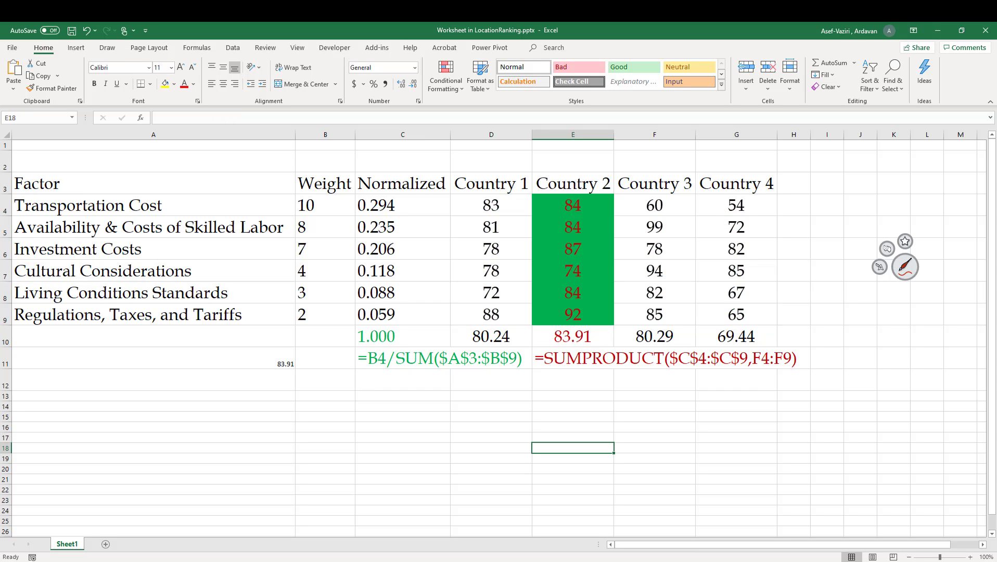
key(F9)
key(F9)
key(F9)
key(F9)
key(F9)
key(F9)
key(F9)
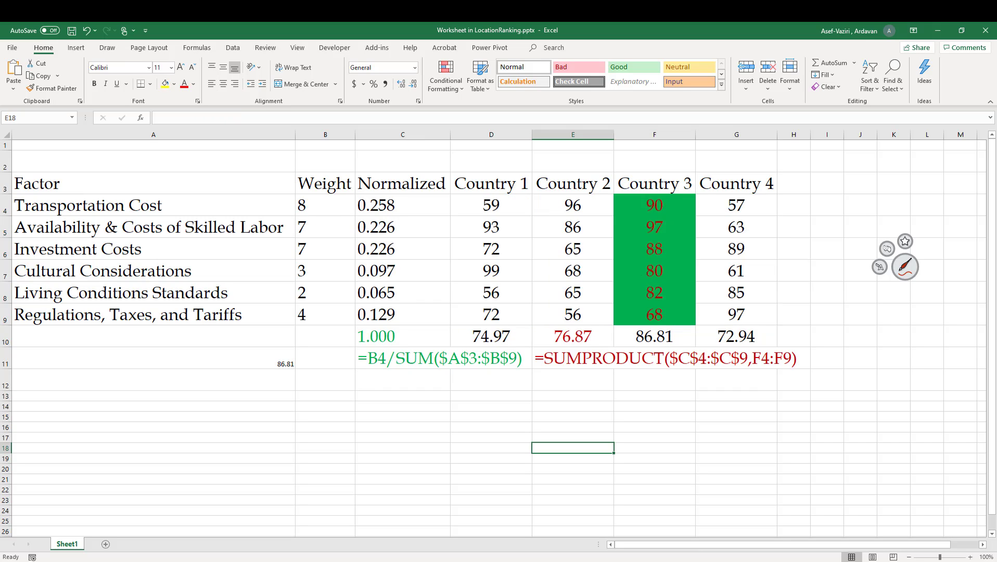
key(F9)
key(F9)
key(F9)
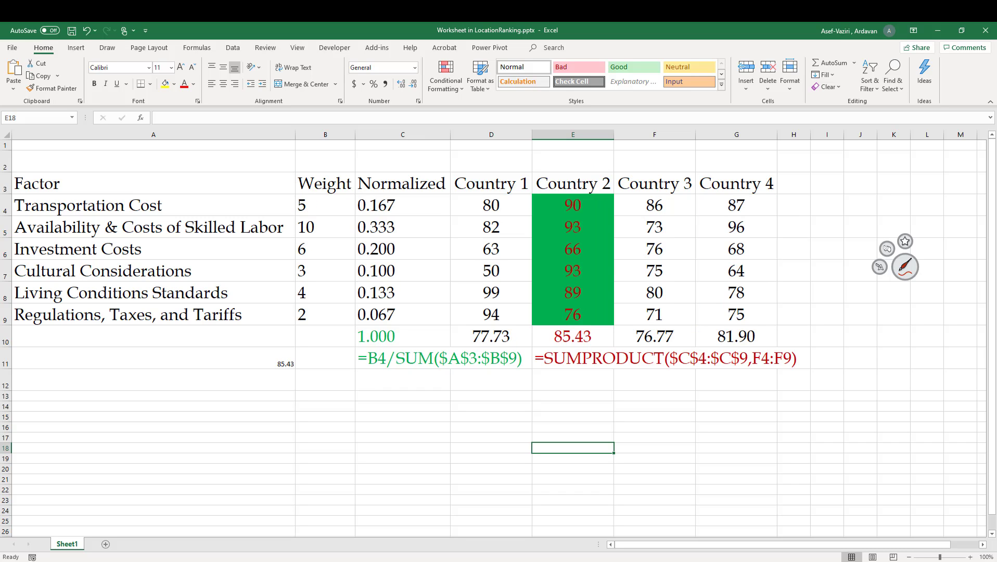
key(F9)
key(F9)
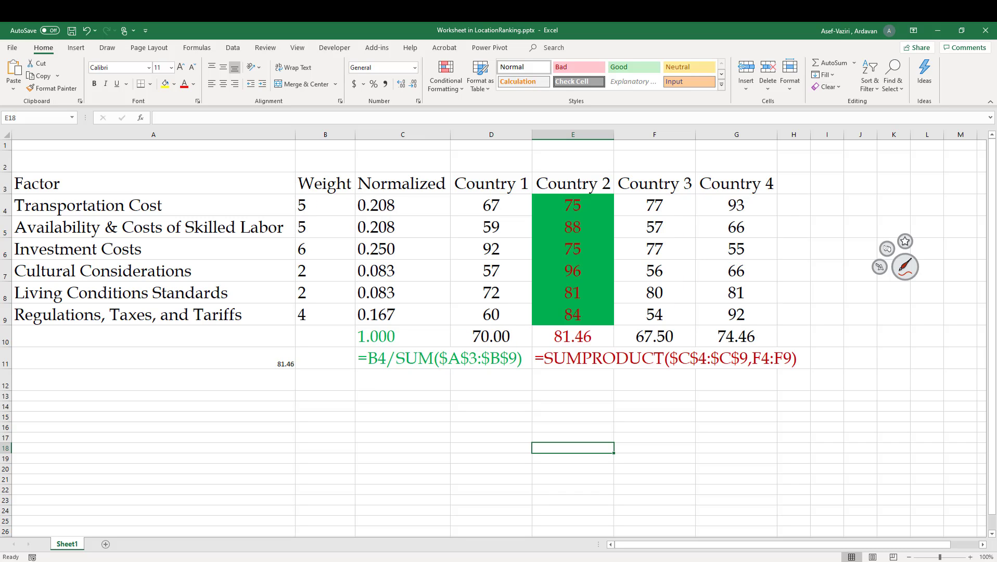
key(F9)
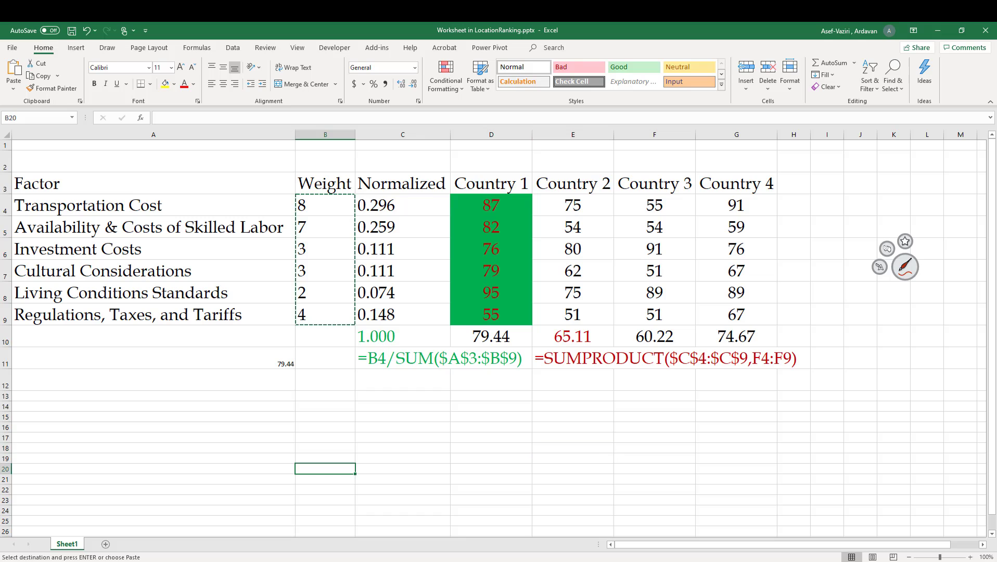
Cancel the pending copy of the weights and recalculate the random values once more
click(491, 406)
click(573, 205)
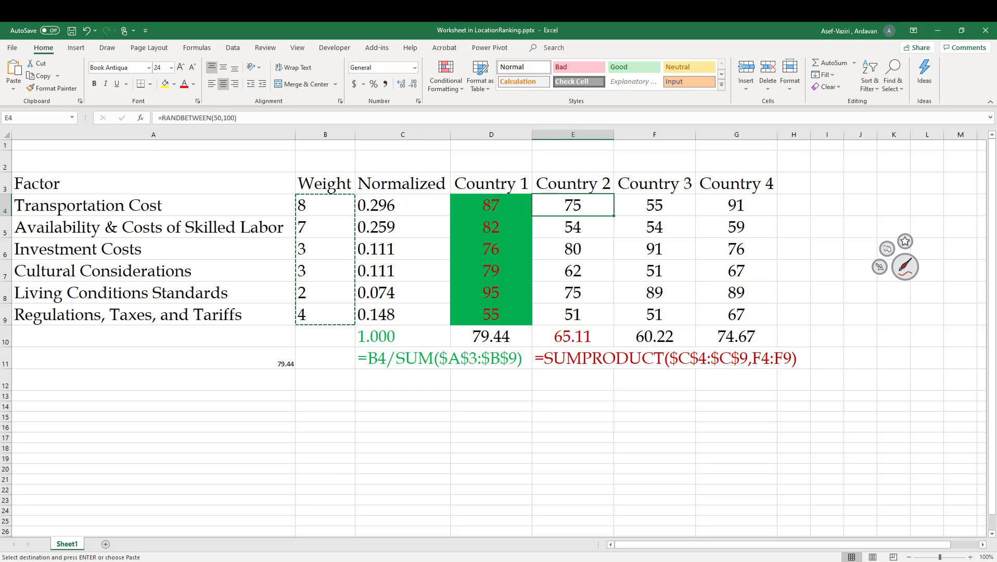
key(Escape)
click(491, 359)
key(F9)
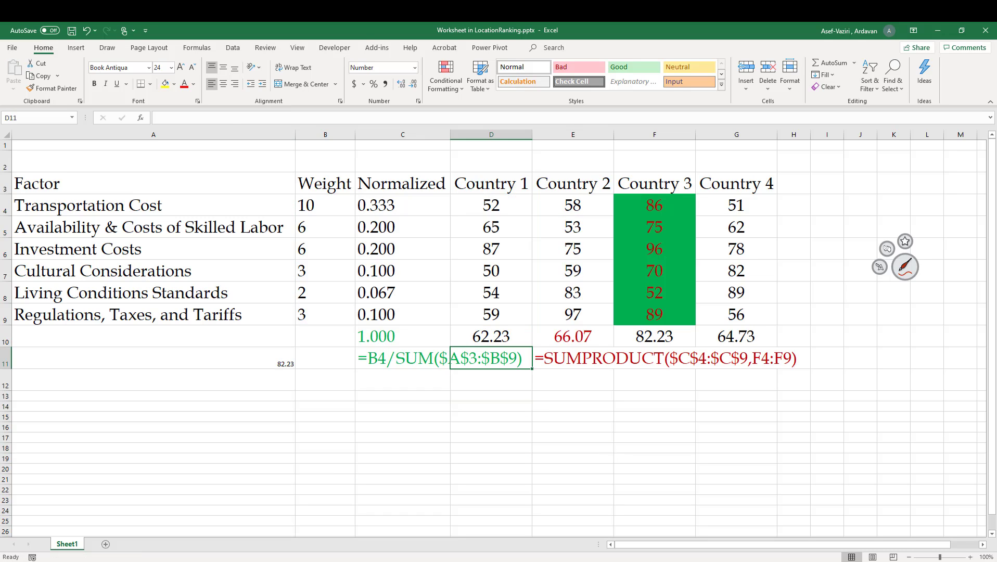
Circle the Country 1 scores with the annotation pen and enter =SUMPRODUCT($C$4:$C$9,D4:D9) in D10
mouse_move(467, 335)
mouse_down()
mouse_move(510, 140)
mouse_move(494, 320)
mouse_move(471, 313)
mouse_up()
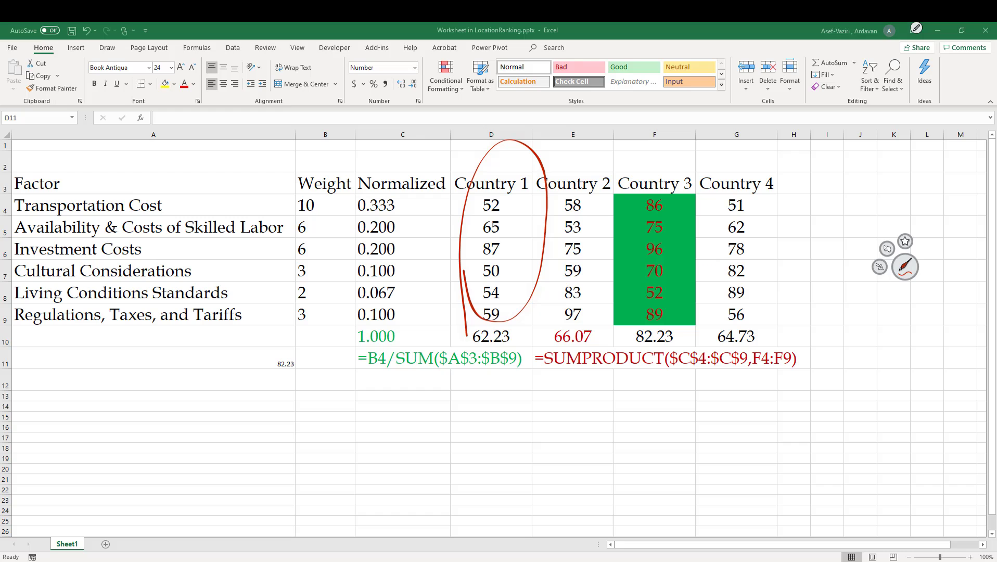
click(491, 337)
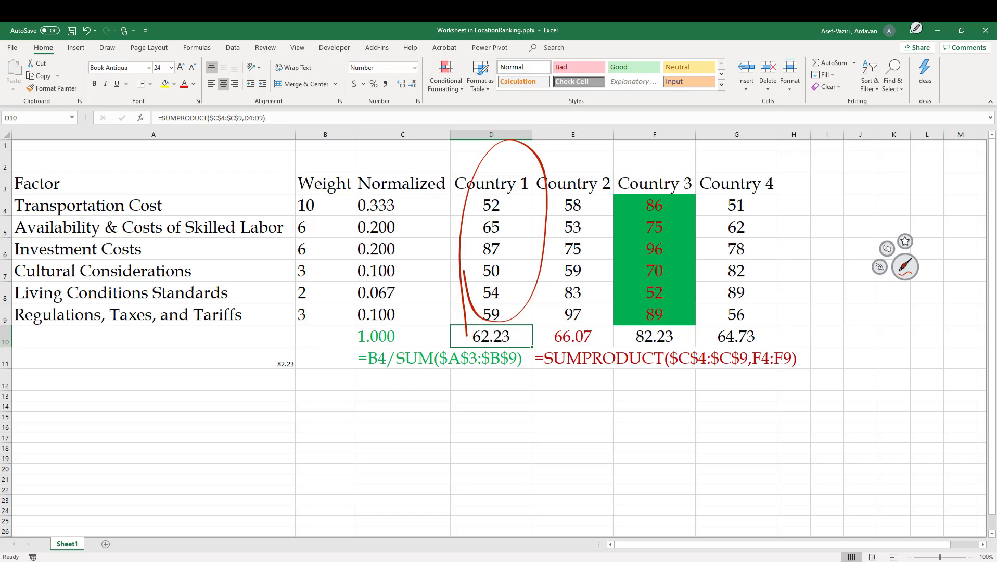
text(=si)
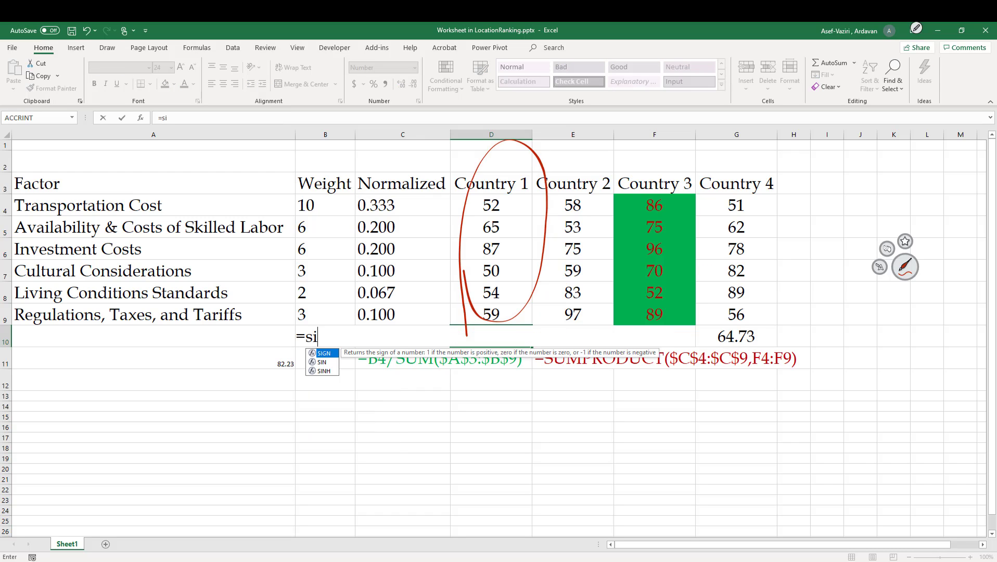
key(BackSpace)
text(umpr)
key(Tab)
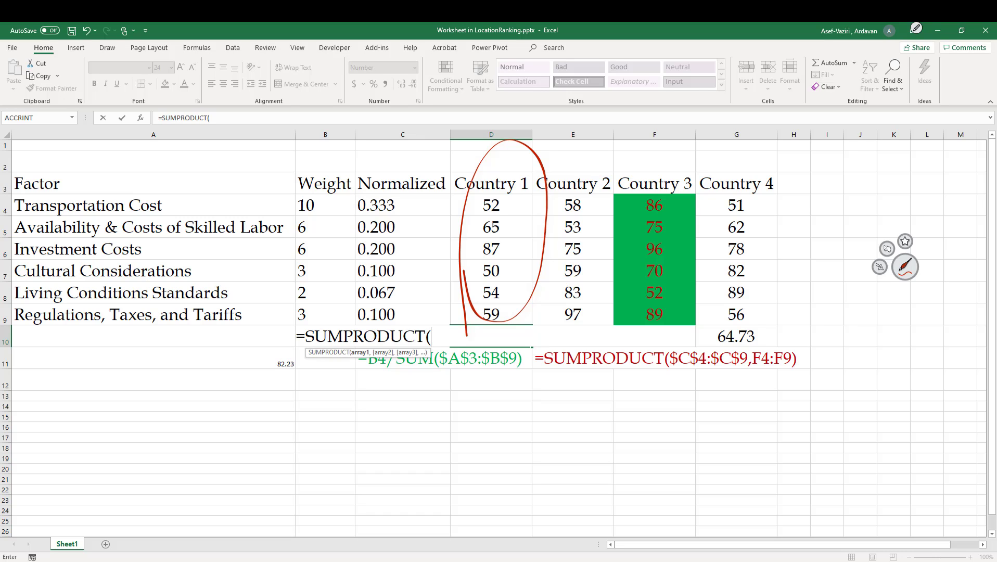
drag(442, 205, 448, 322)
key(F4)
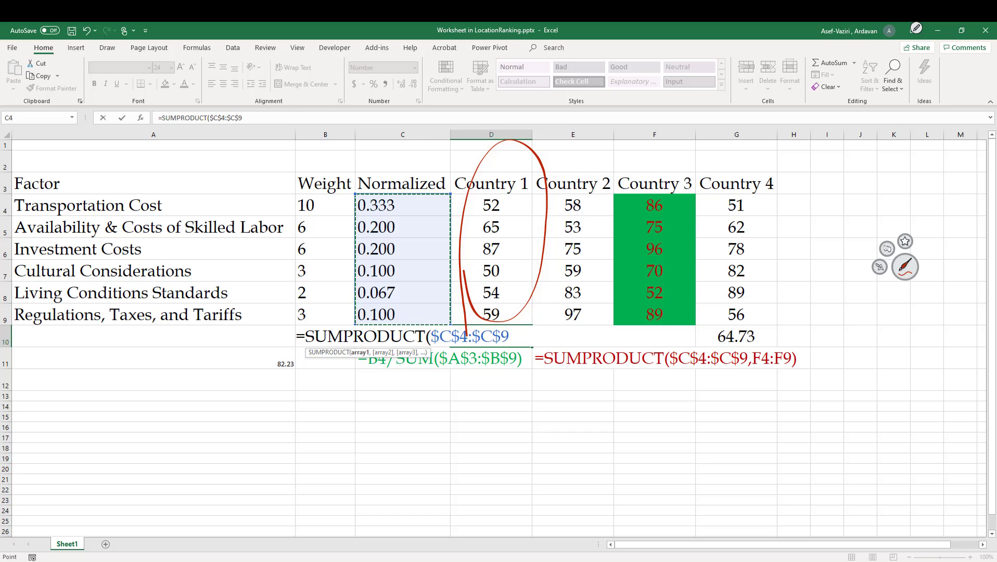
text(,)
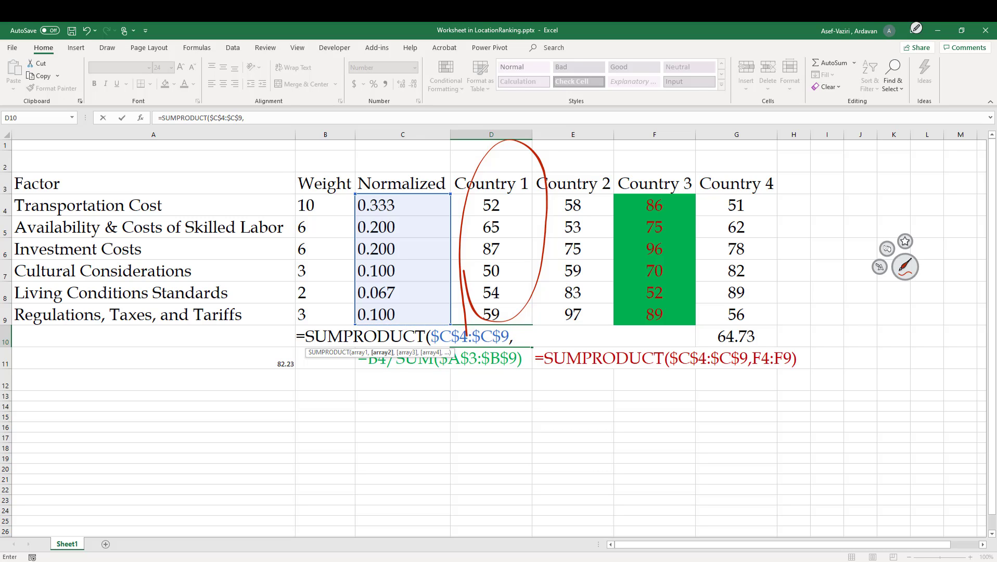
drag(491, 206, 491, 314)
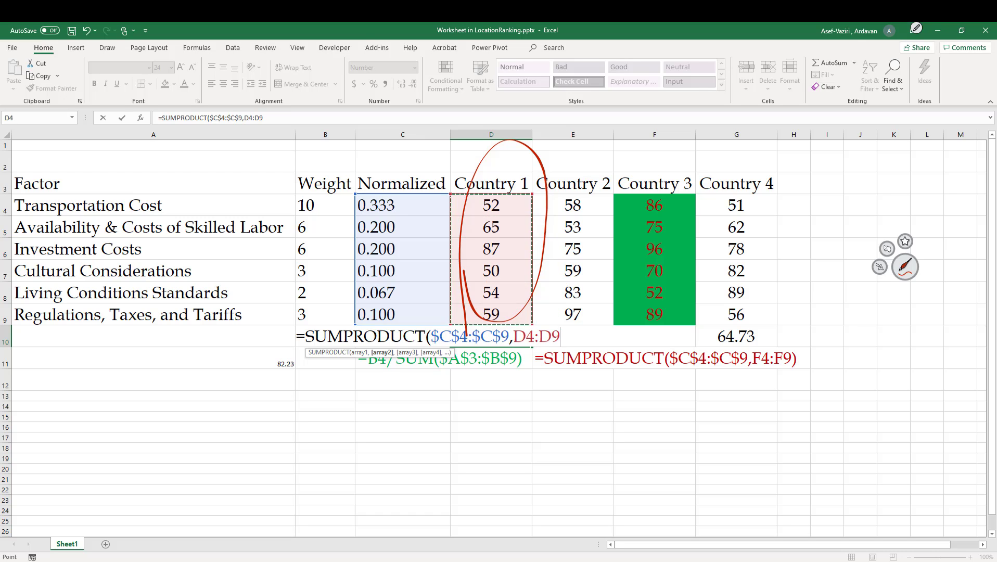
key(Return)
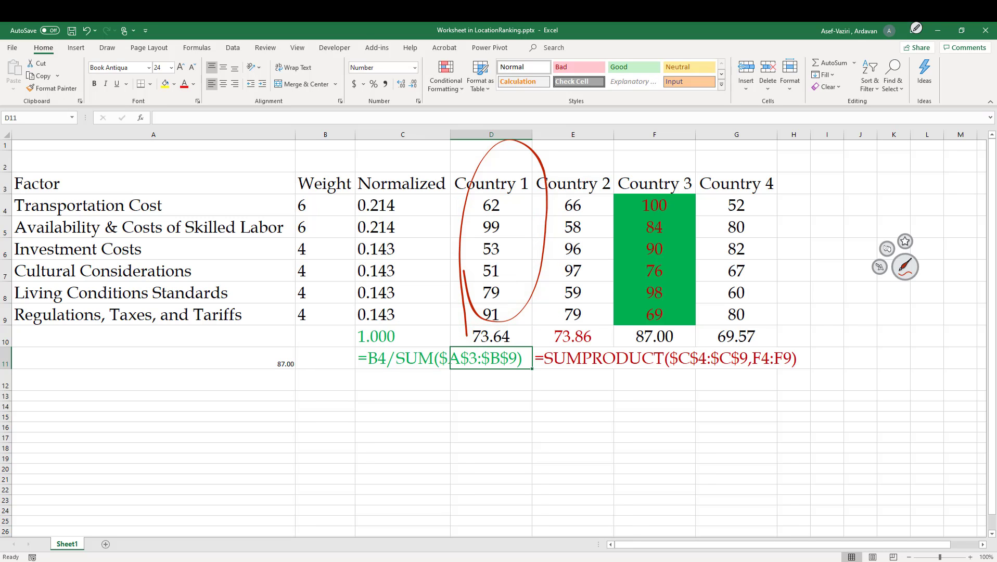
click(491, 337)
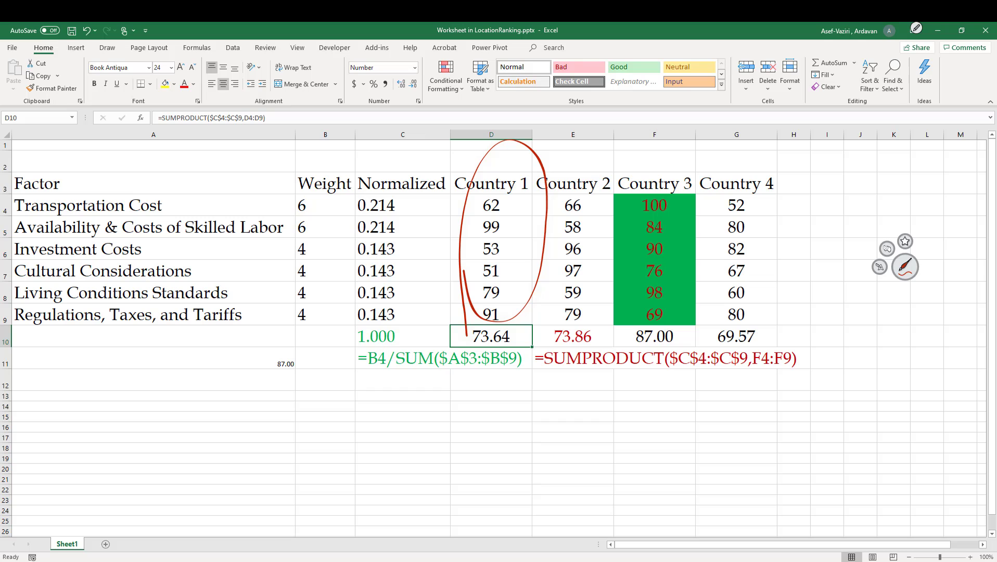
Fill the SUMPRODUCT formula from D10 across to G10, check the copied formulas, and clear the pen annotation
drag(532, 347, 734, 343)
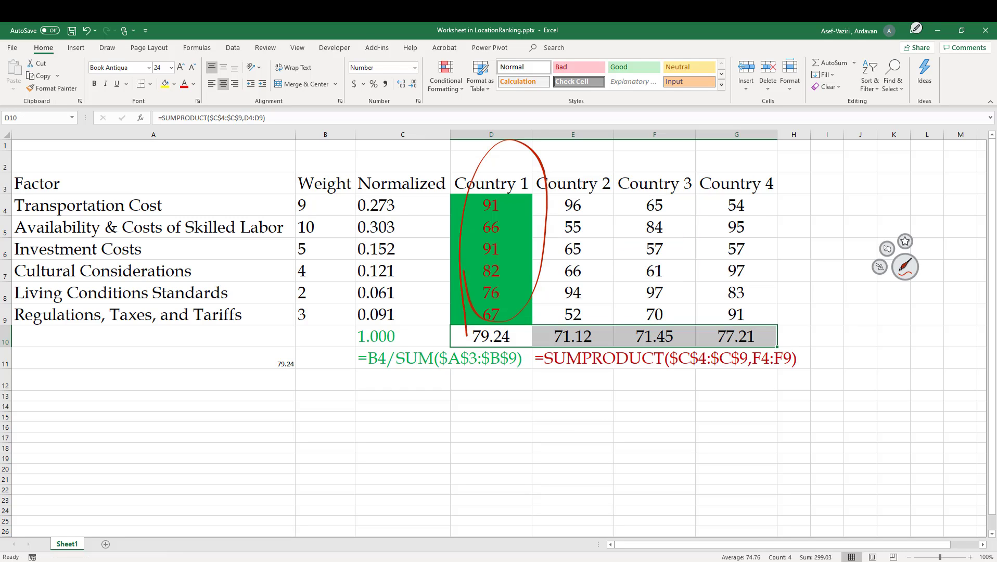
click(654, 337)
click(736, 337)
click(573, 336)
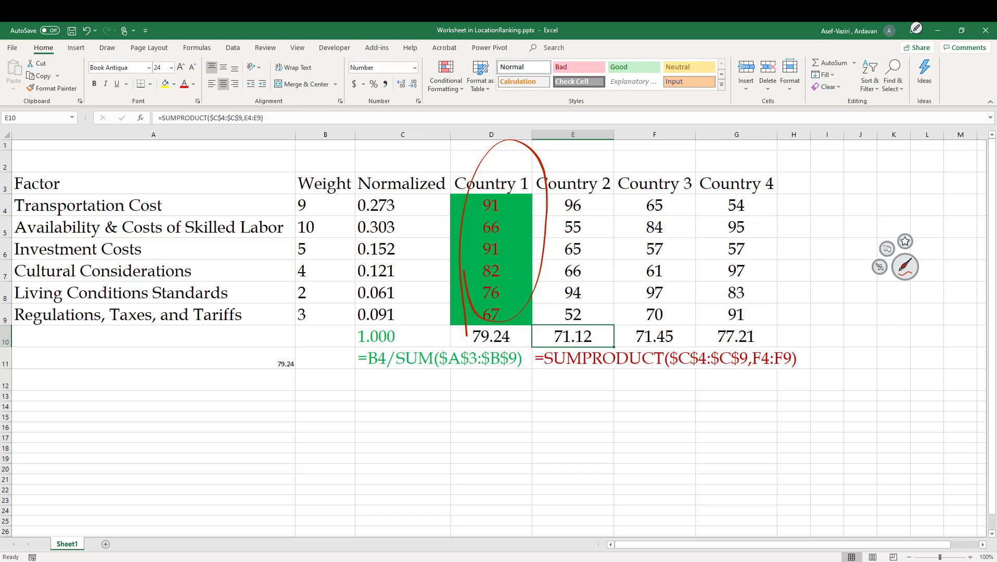
key(Escape)
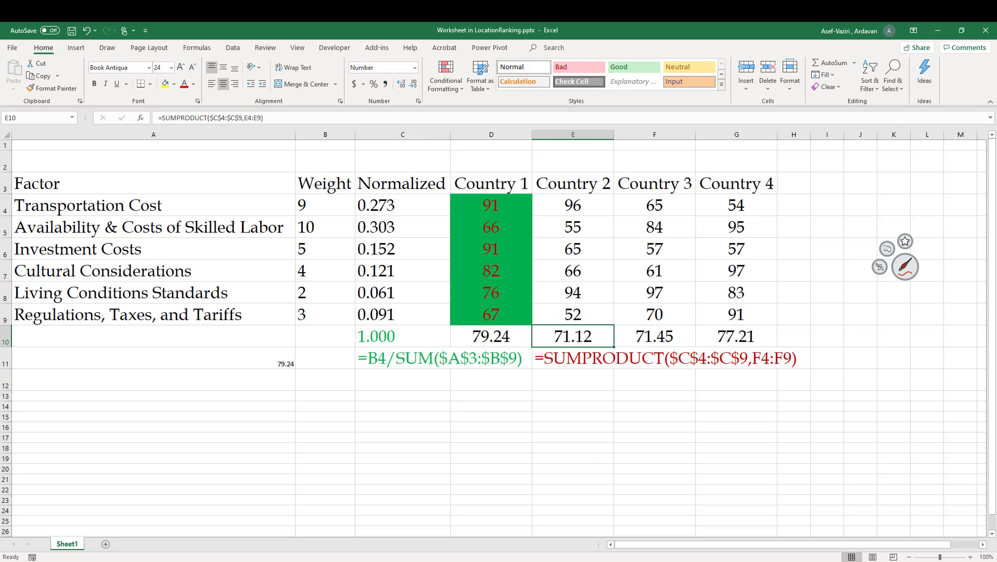
Recalculate the random weights and scores several times to examine which country ranks highest
click(572, 407)
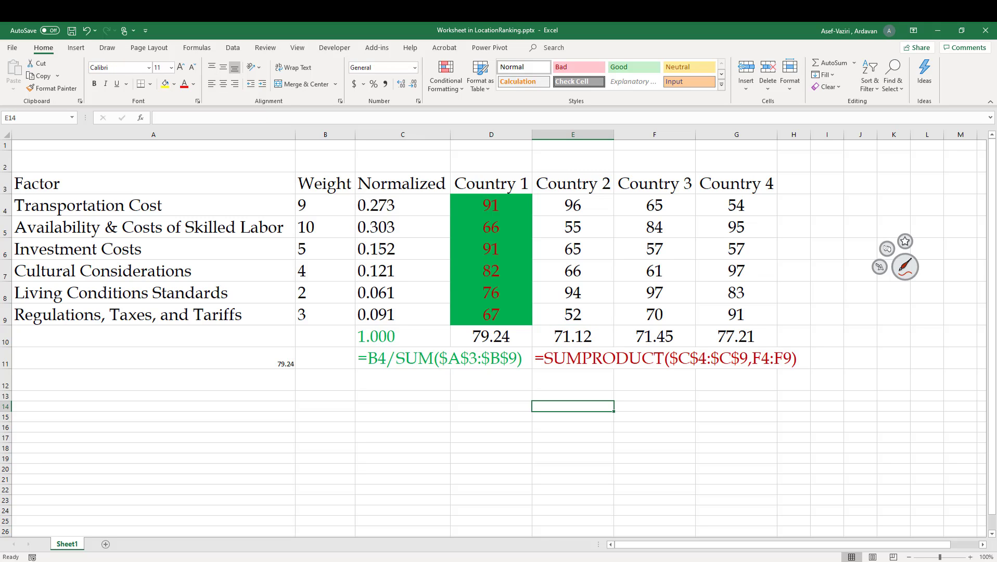
key(F9)
key(F9)
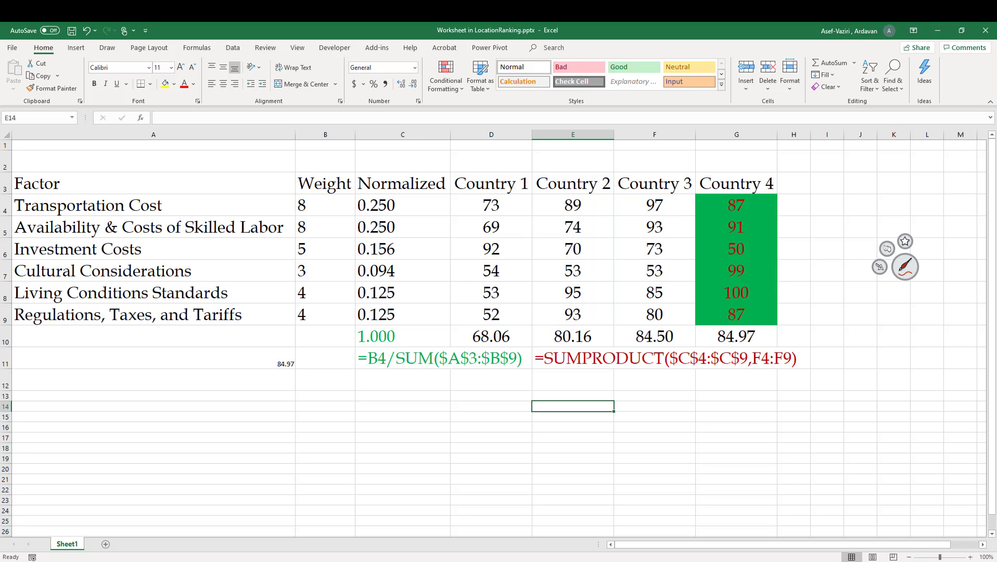
key(F9)
key(F9)
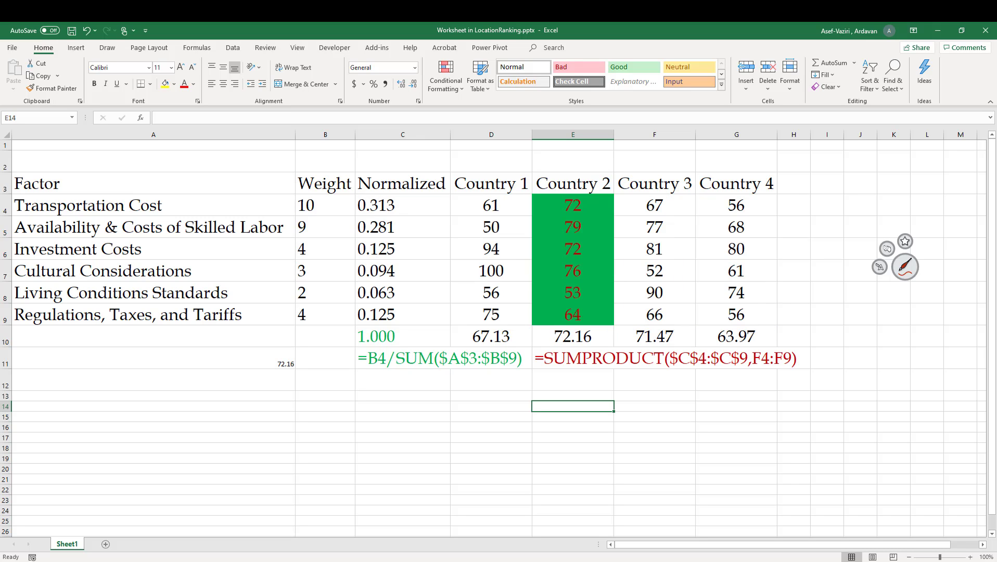
key(F9)
key(F9)
key(F9)
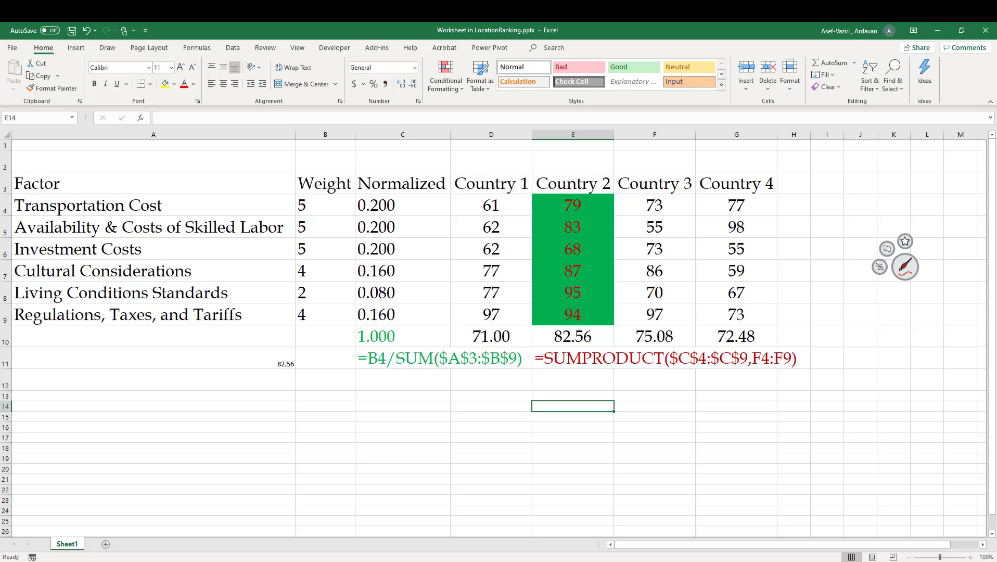
Inspect the FORMULATEXT formula in E11 and the SUMPRODUCT formula for Country 2 in E10
double_click(566, 358)
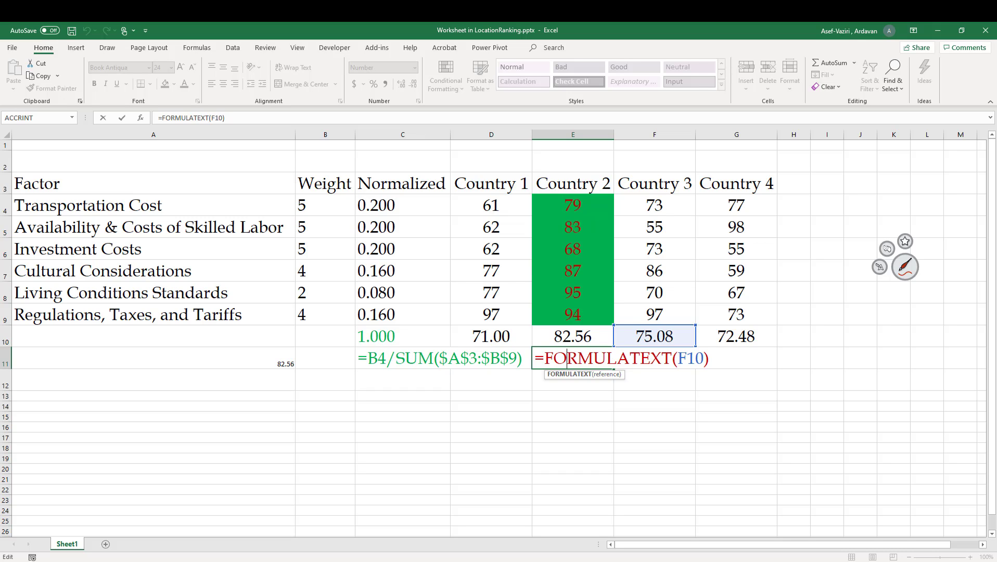
key(Return)
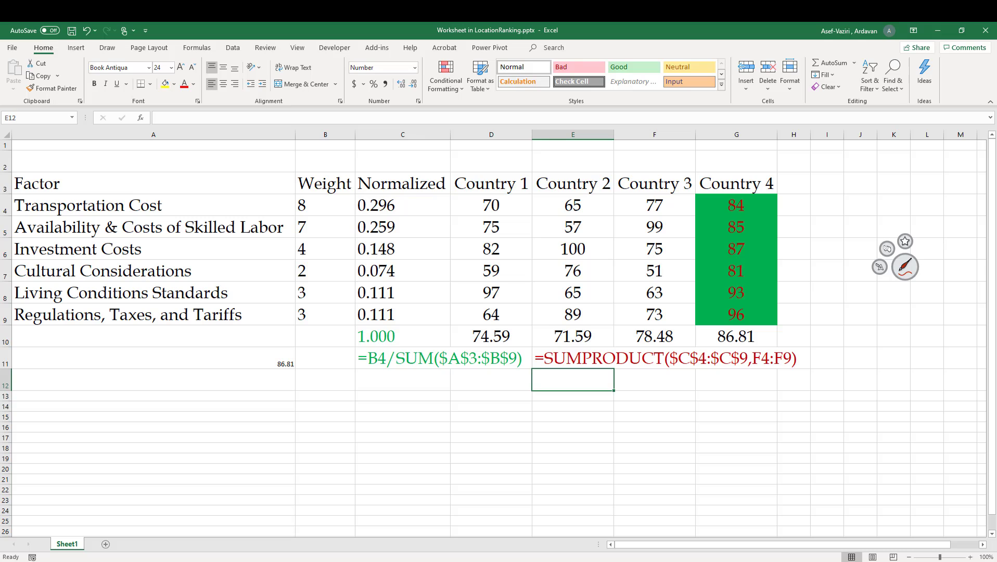
click(566, 336)
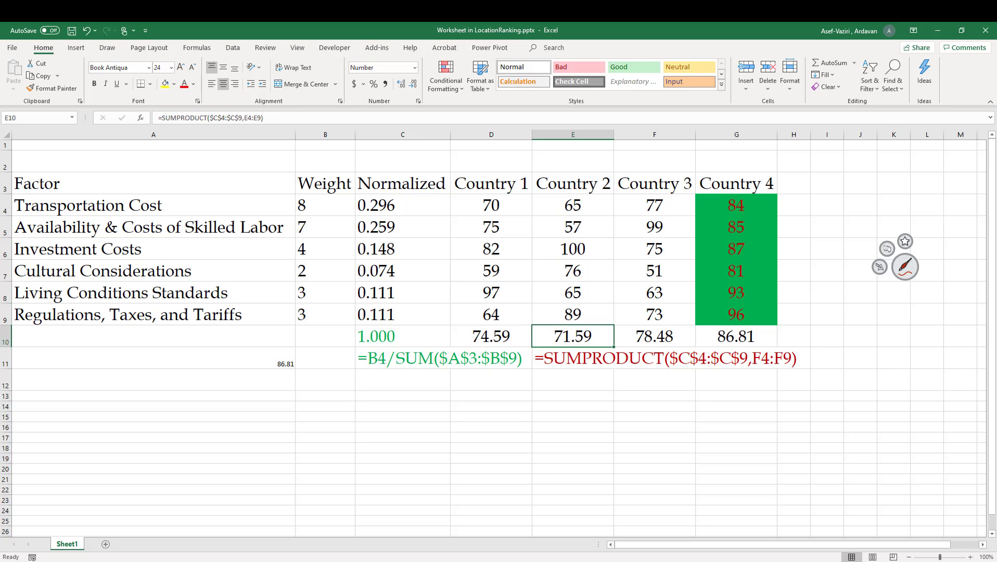
double_click(566, 337)
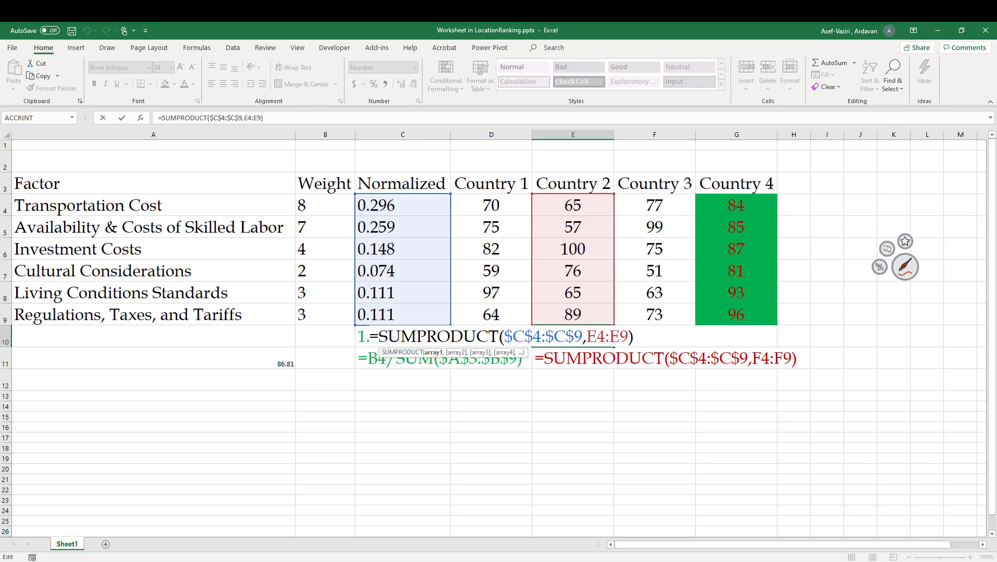
key(Return)
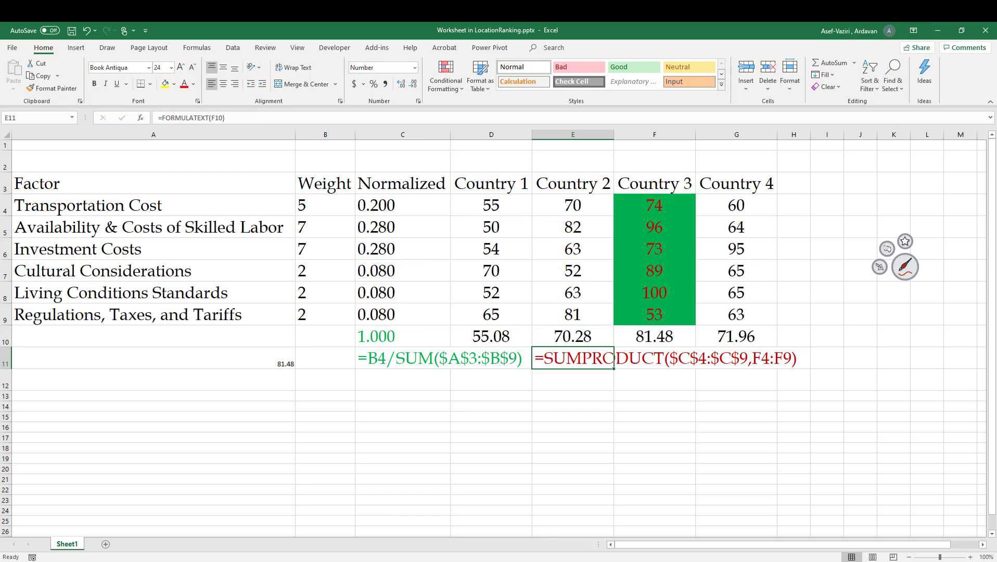
Clear the conditional formatting from the country scores in D4:G9
drag(492, 205, 736, 314)
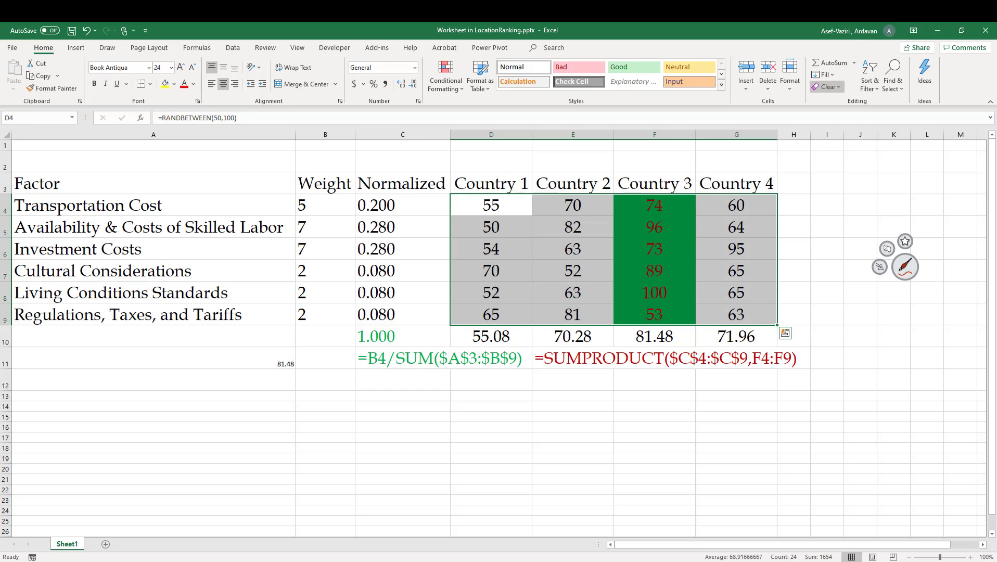
click(827, 87)
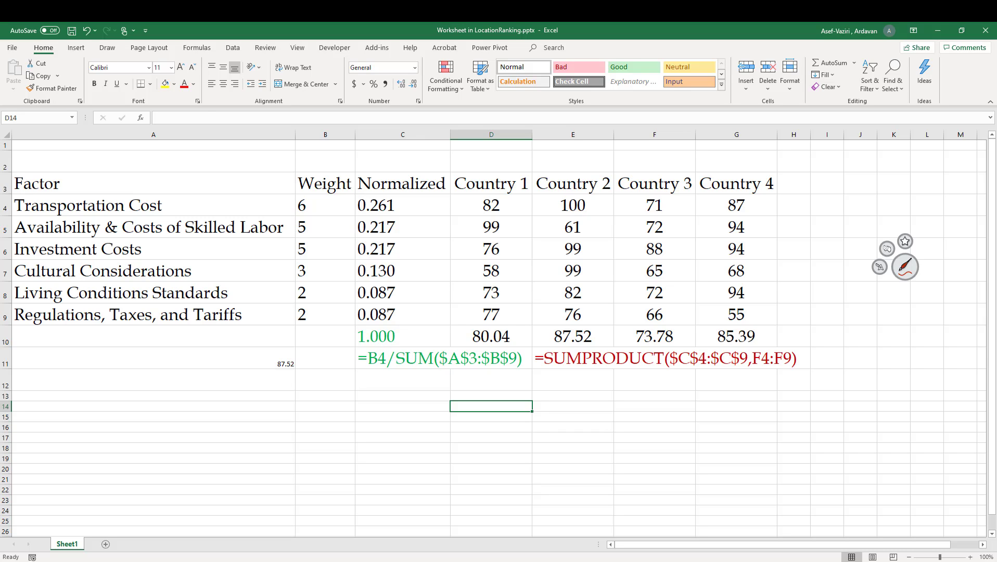
Replace the formula in A11 with =MIN(D10:G10) to find the lowest weighted score
click(153, 359)
key(F2)
key(BackSpace)
key(BackSpace)
key(BackSpace)
key(BackSpace)
key(BackSpace)
key(BackSpace)
key(BackSpace)
key(BackSpace)
key(BackSpace)
key(BackSpace)
key(BackSpace)
key(BackSpace)
key(BackSpace)
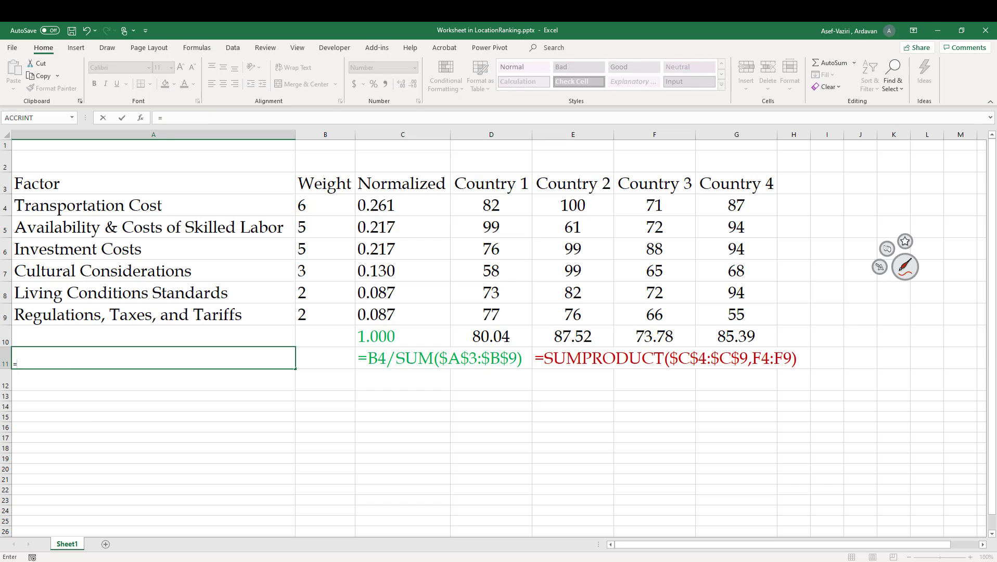
text(=min()
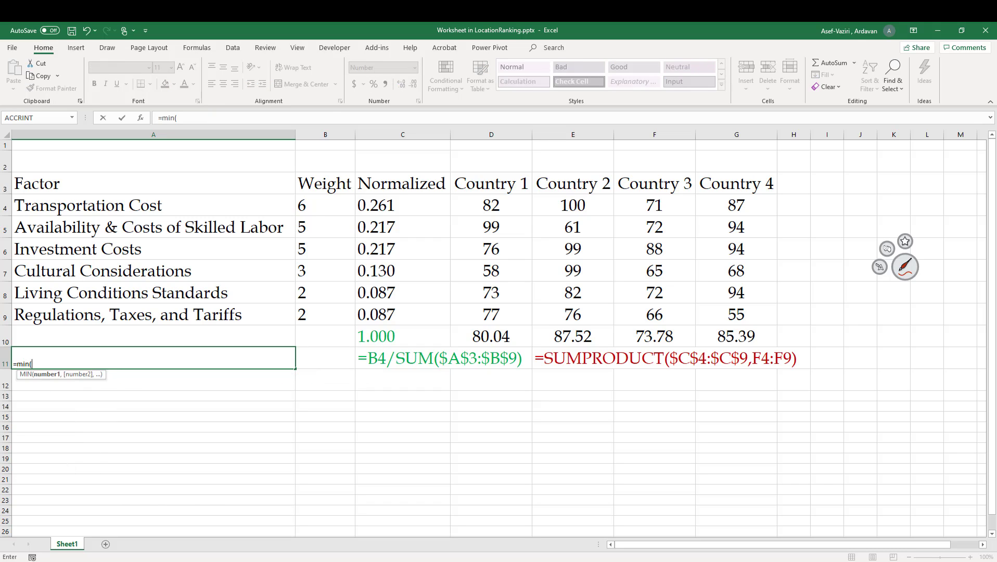
drag(491, 337, 736, 337)
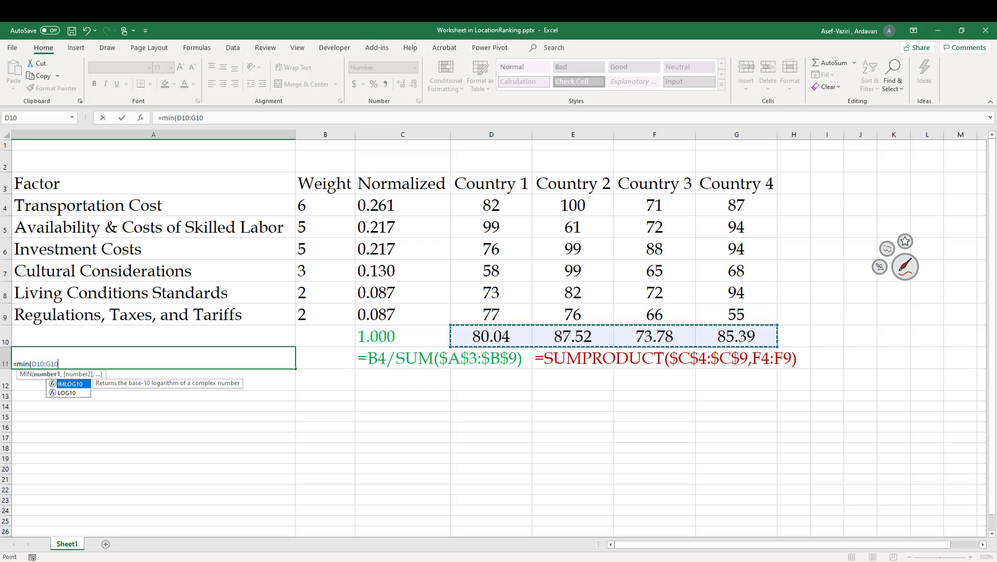
key(Return)
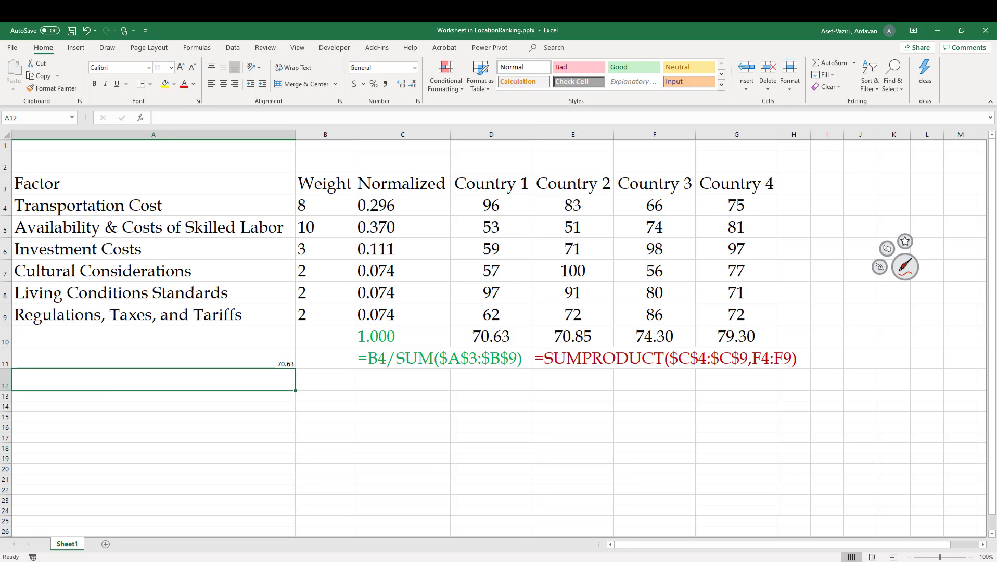
Start a formula-based conditional formatting rule for D4 with the condition =D$10=$A$11
click(492, 206)
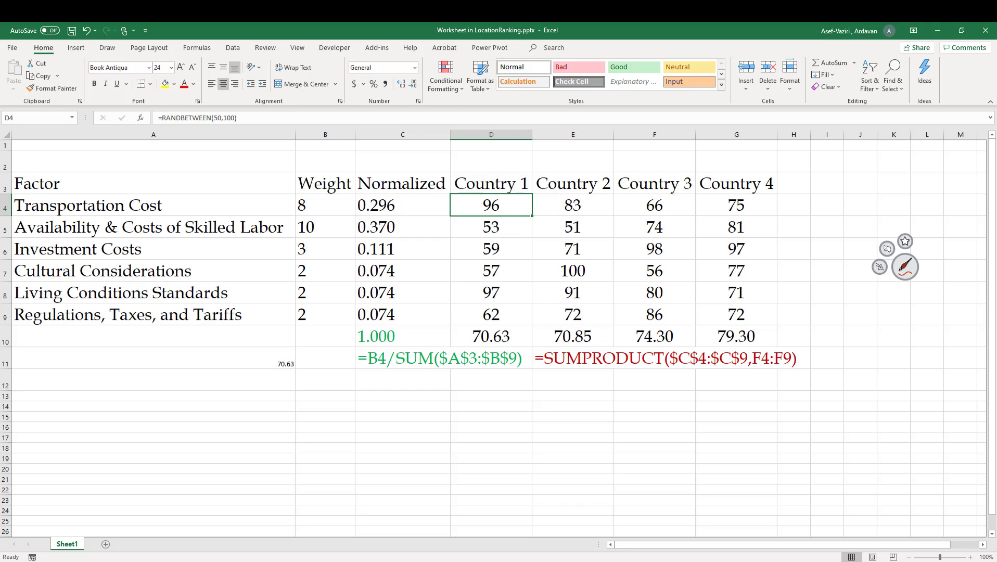
click(446, 78)
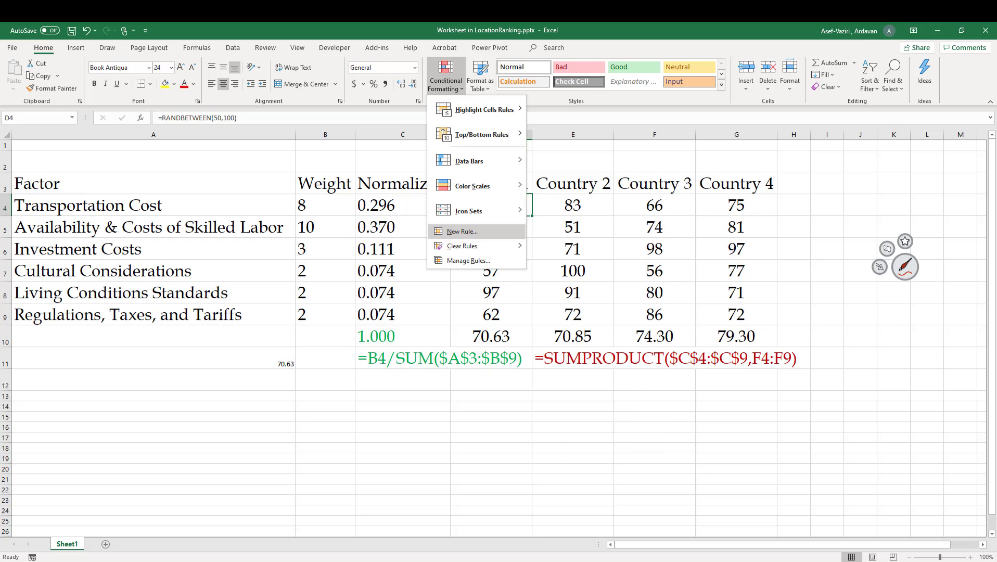
click(462, 232)
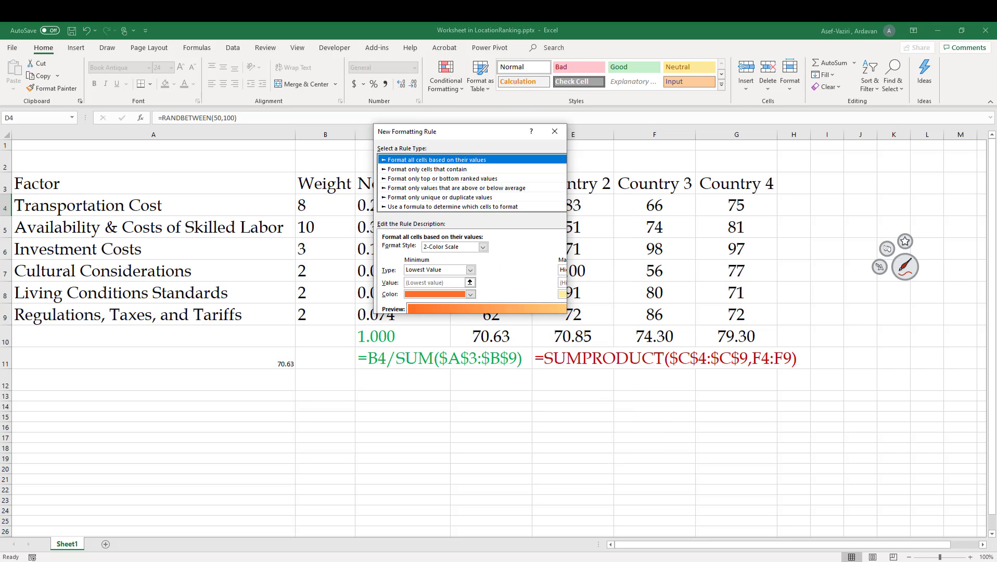
click(453, 207)
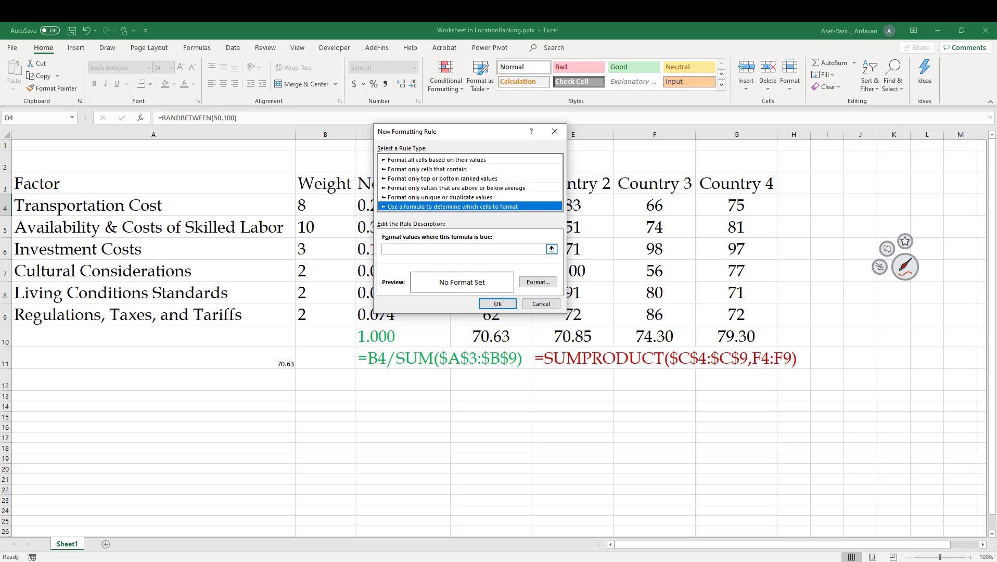
click(469, 249)
drag(417, 132, 189, 81)
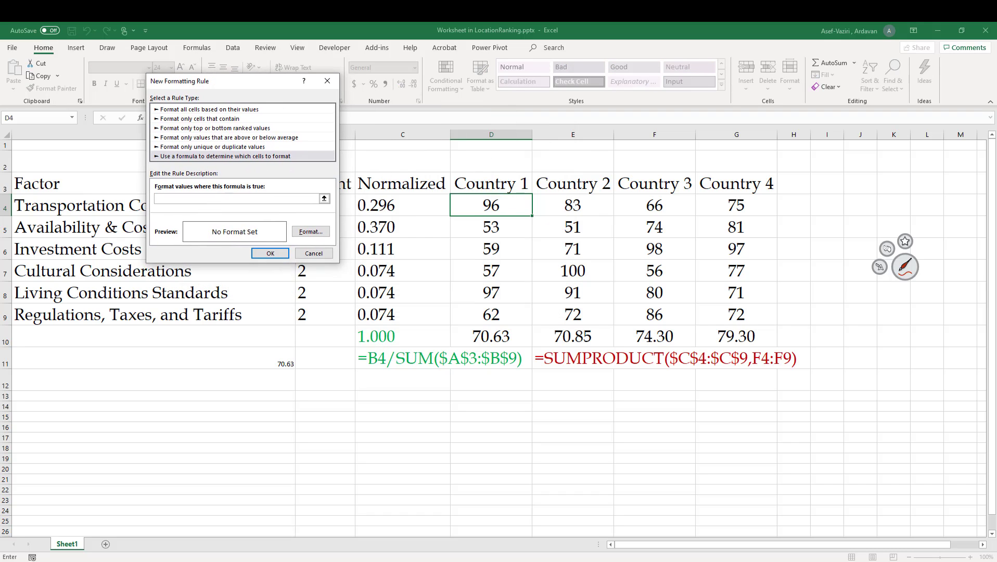
click(491, 336)
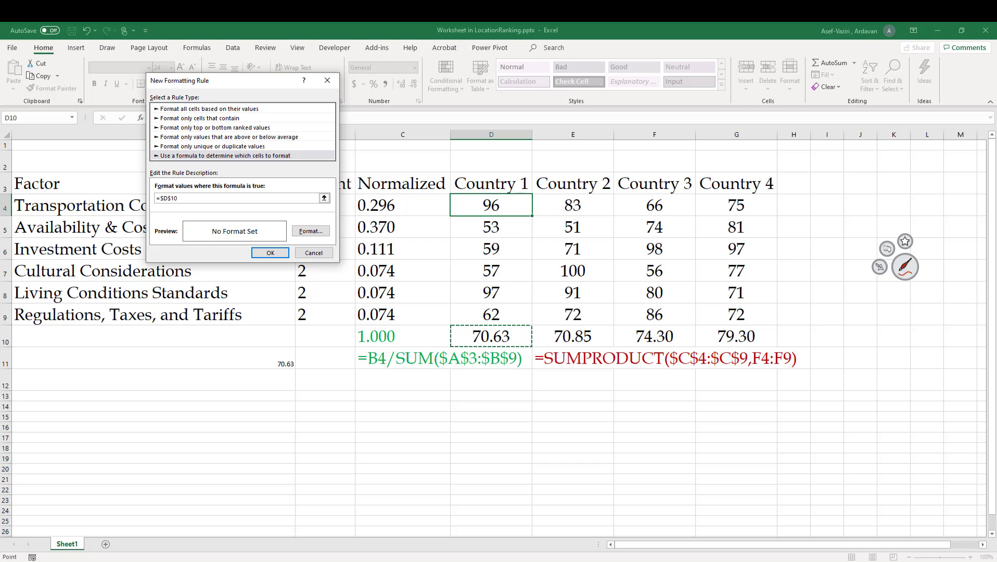
click(162, 198)
key(BackSpace)
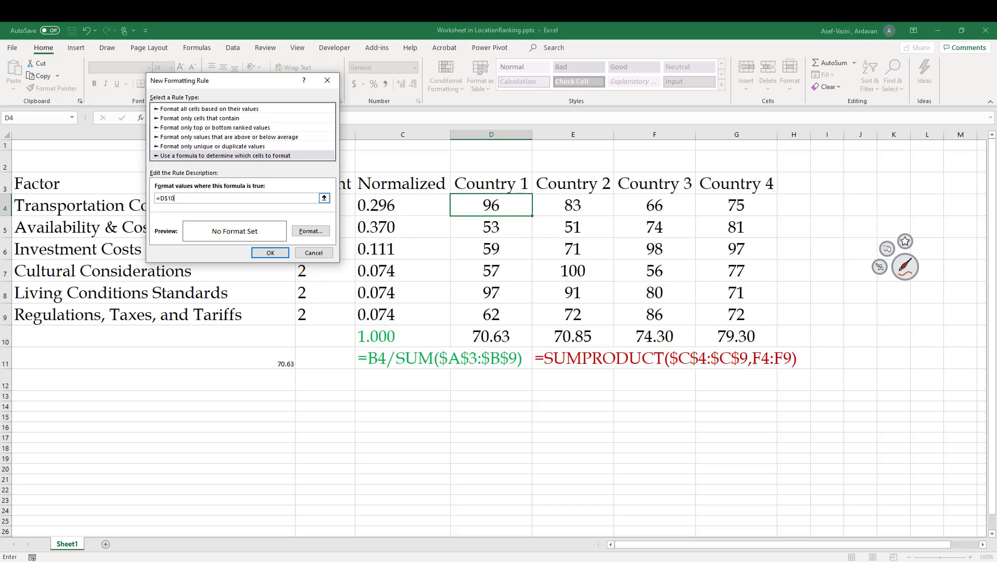
text(=)
click(154, 358)
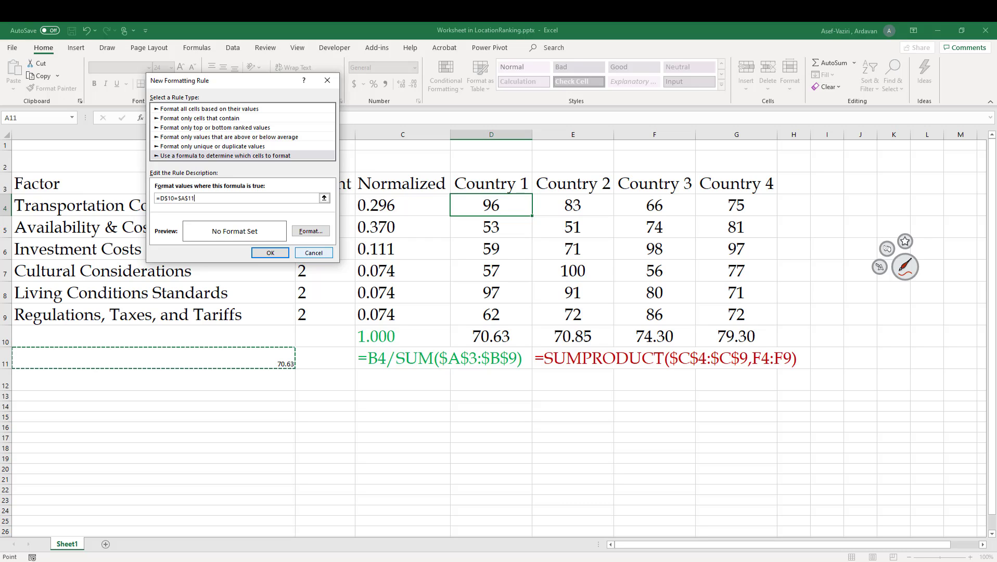
Give the new formatting rule a light green background fill and apply it to D4
click(311, 231)
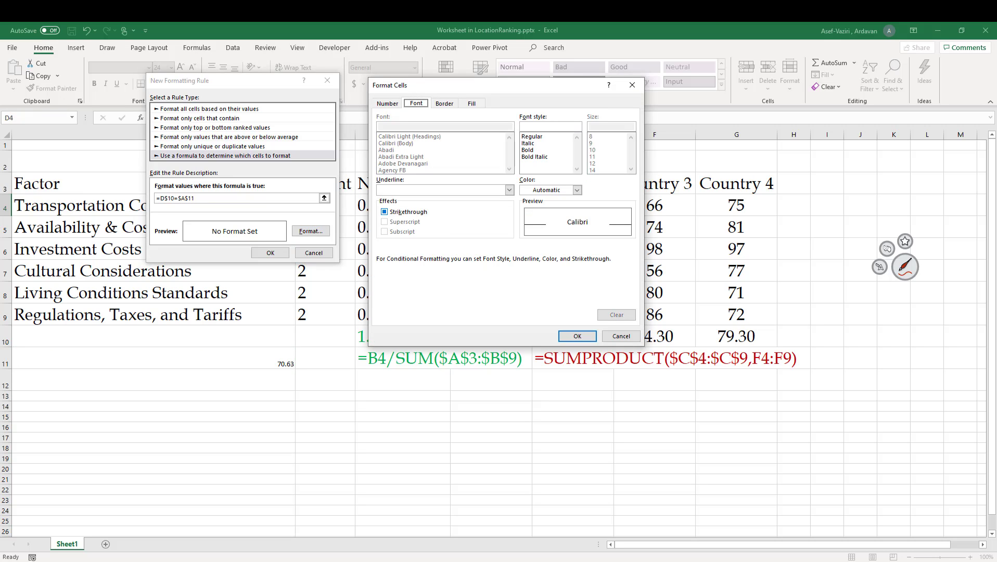
click(472, 104)
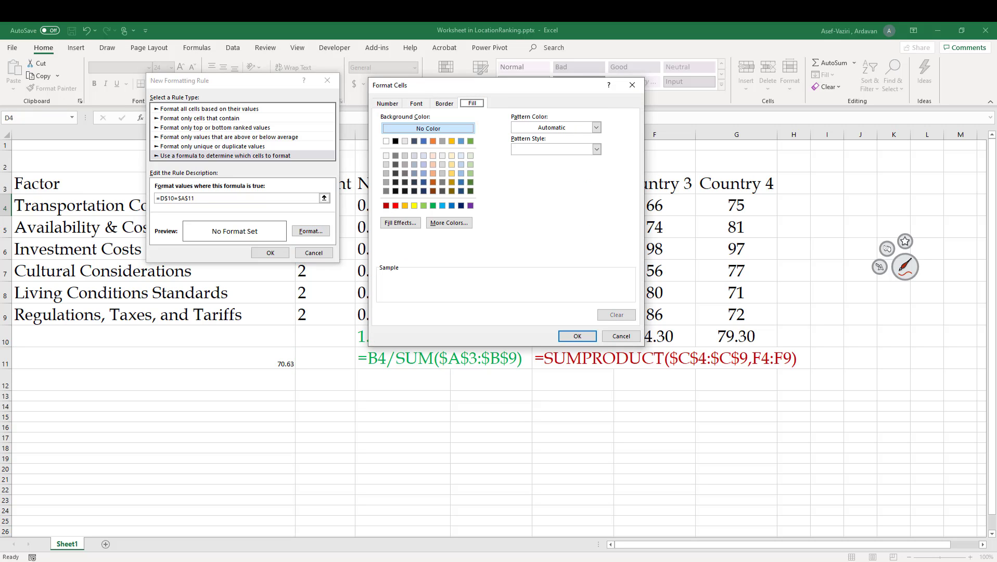
click(423, 206)
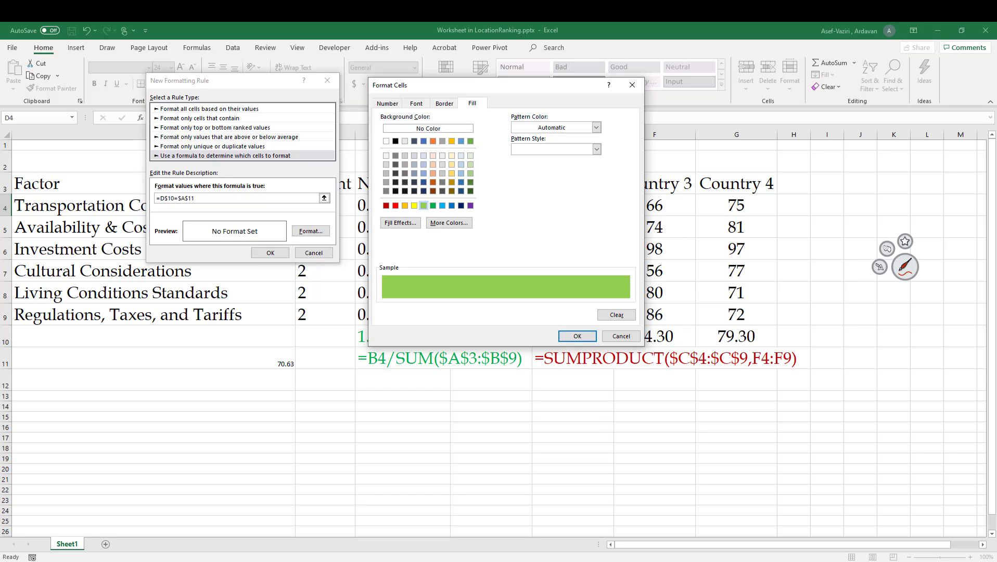
click(577, 337)
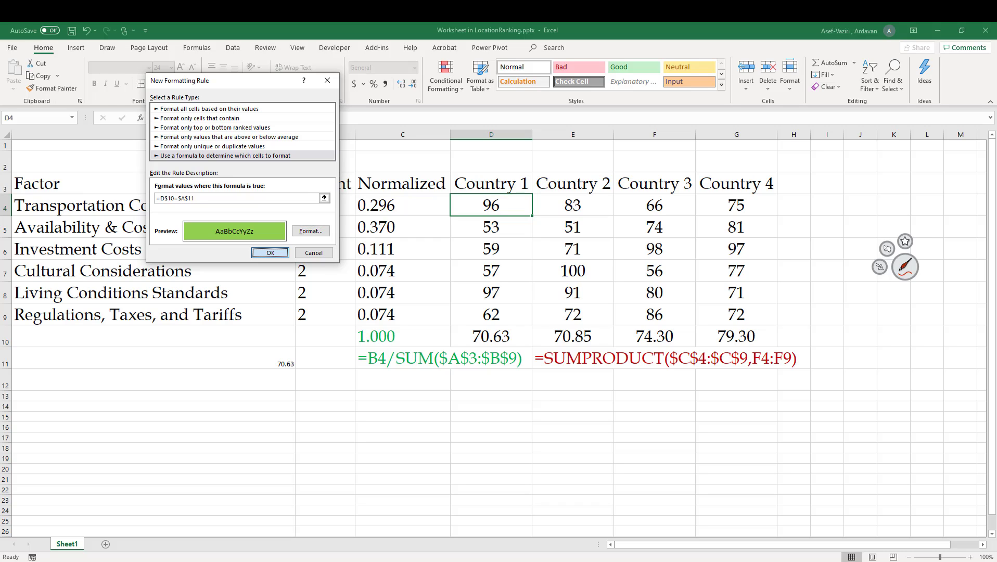
click(270, 252)
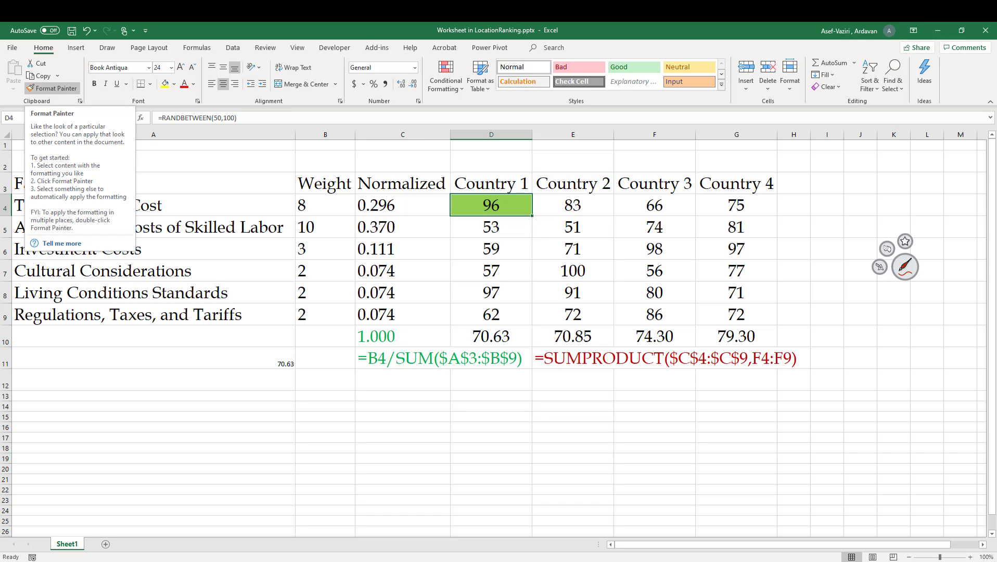
Copy D4's formatting to all country scores in D4:G9 with Format Painter
click(52, 88)
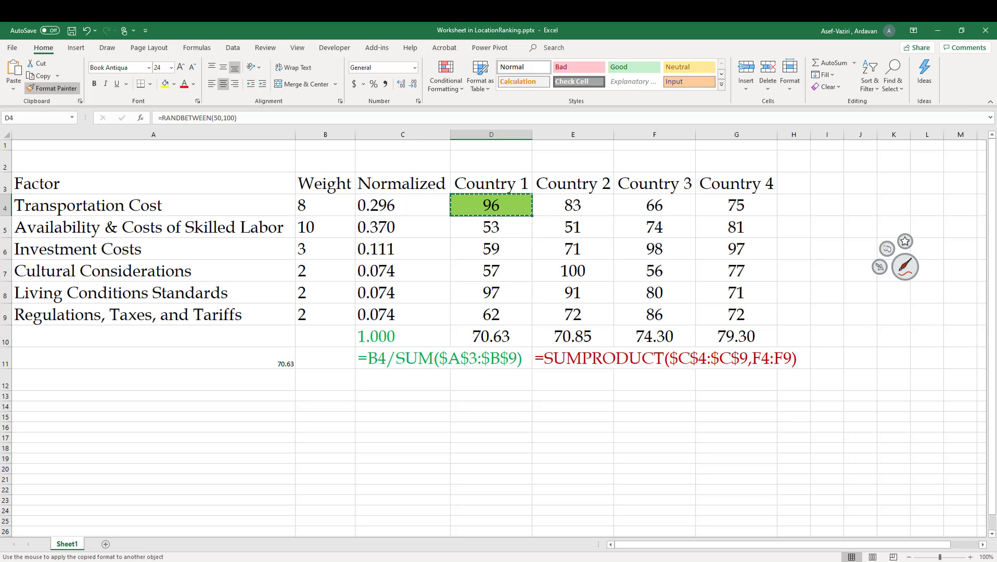
mouse_move(491, 205)
mouse_down()
mouse_move(490, 315)
mouse_move(736, 315)
mouse_up()
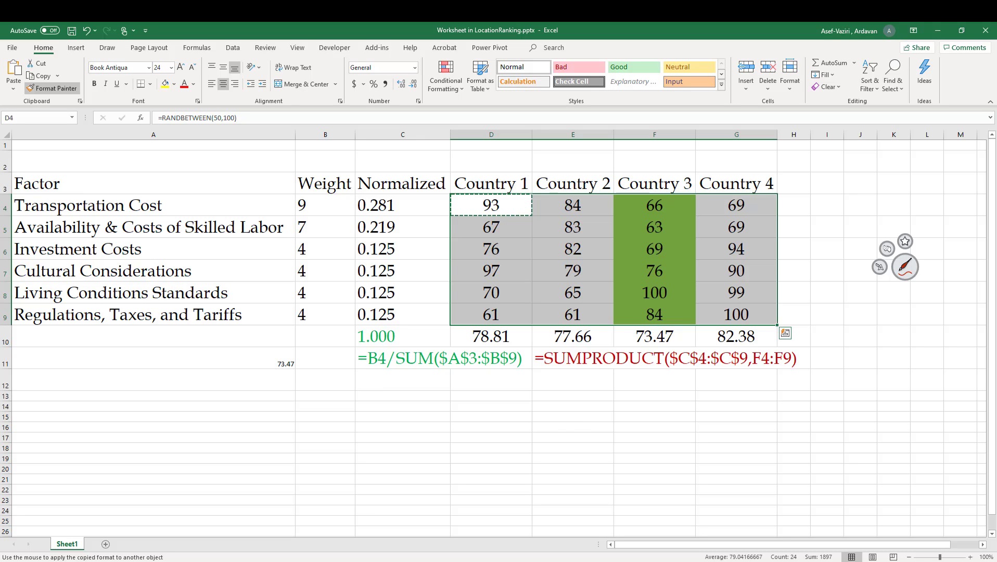
key(Escape)
Change the formula in A11 to =MAX(D10:G10) to find the highest weighted score
click(153, 358)
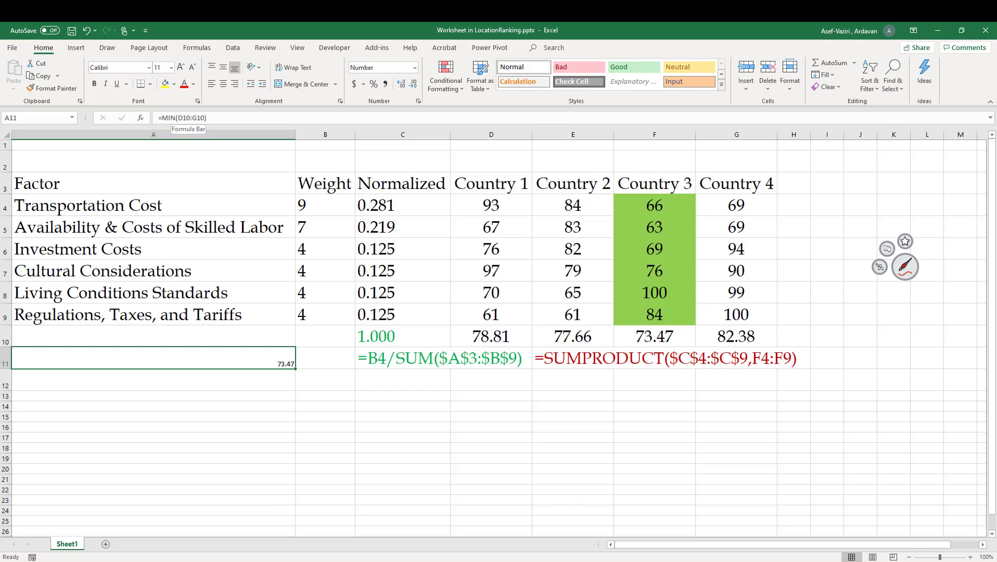
click(176, 118)
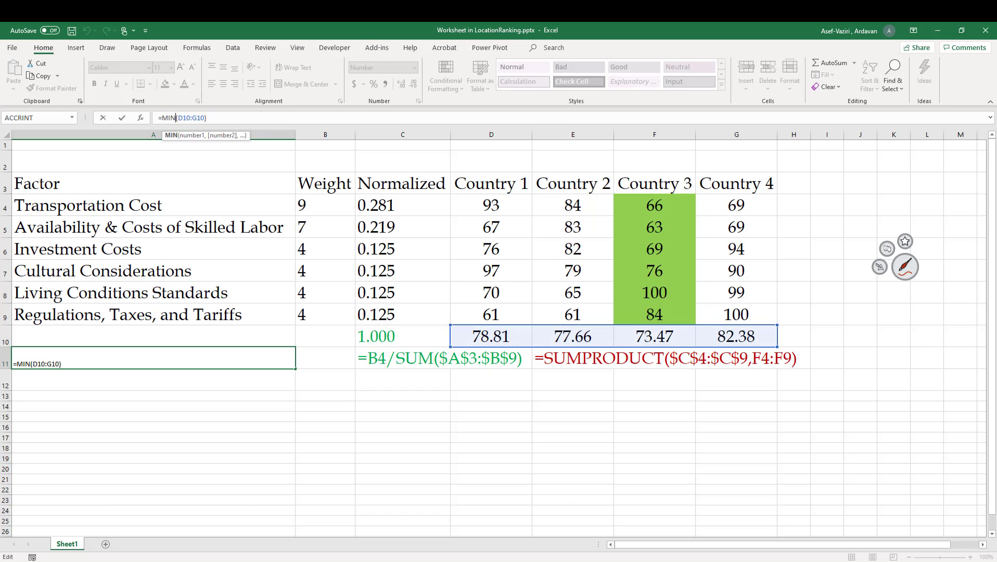
key(BackSpace)
key(BackSpace)
text(a)
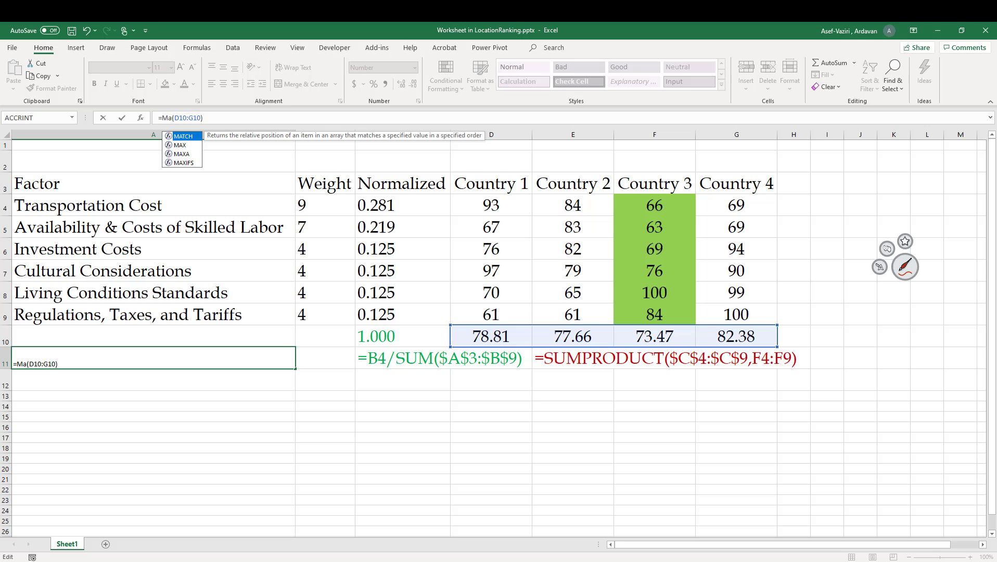
text(x)
key(Return)
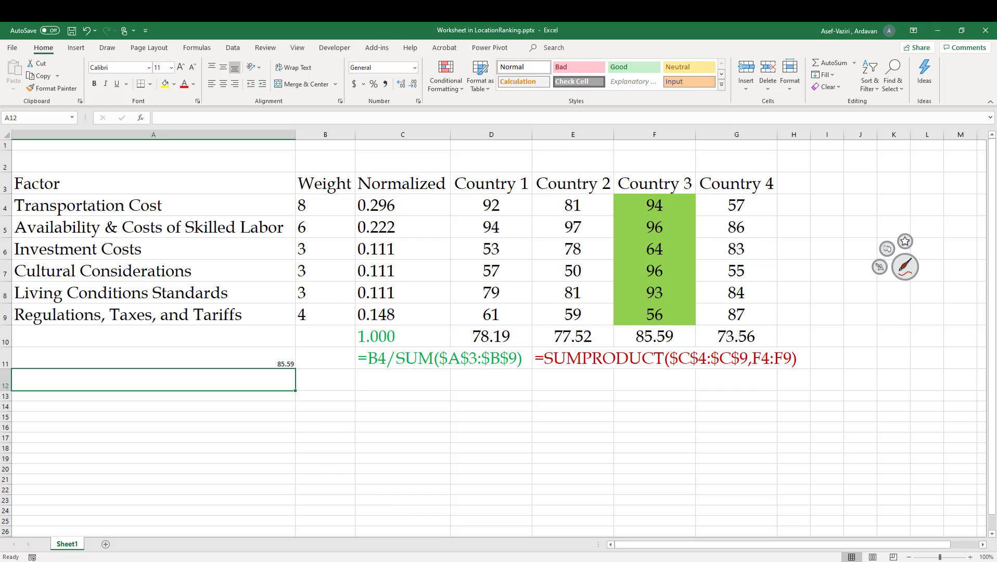
Recalculate the random weights and scores repeatedly to check that the highlight follows the country with the highest weighted score
click(736, 406)
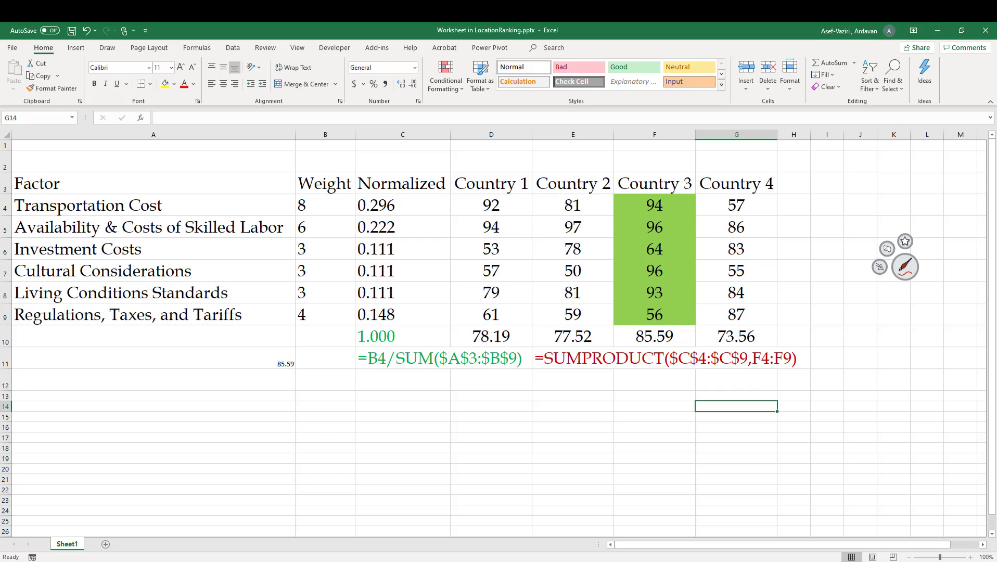
key(F9)
key(F9)
key(F9)
key(F9)
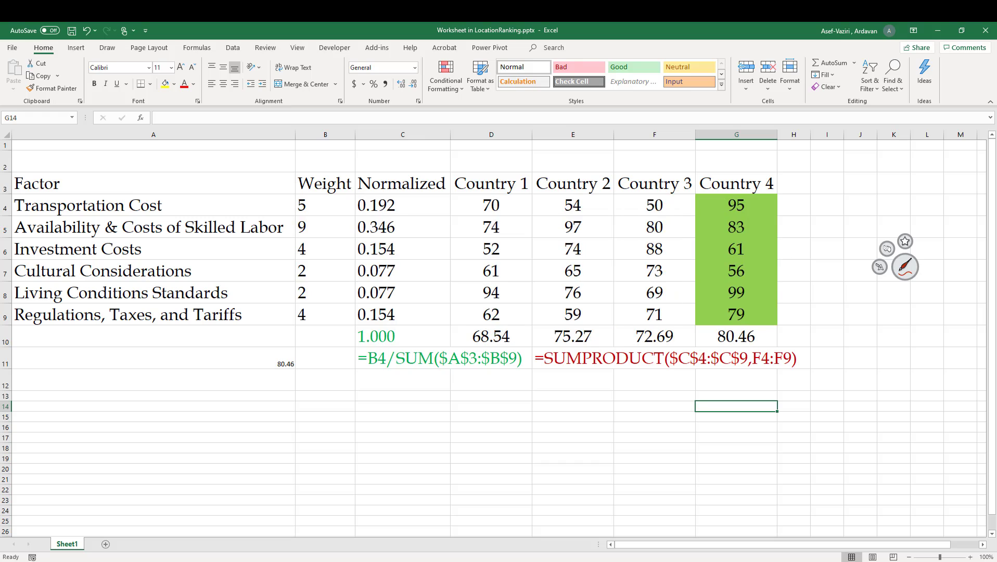
key(F9)
key(F9)
key(F9)
key(F9)
key(F9)
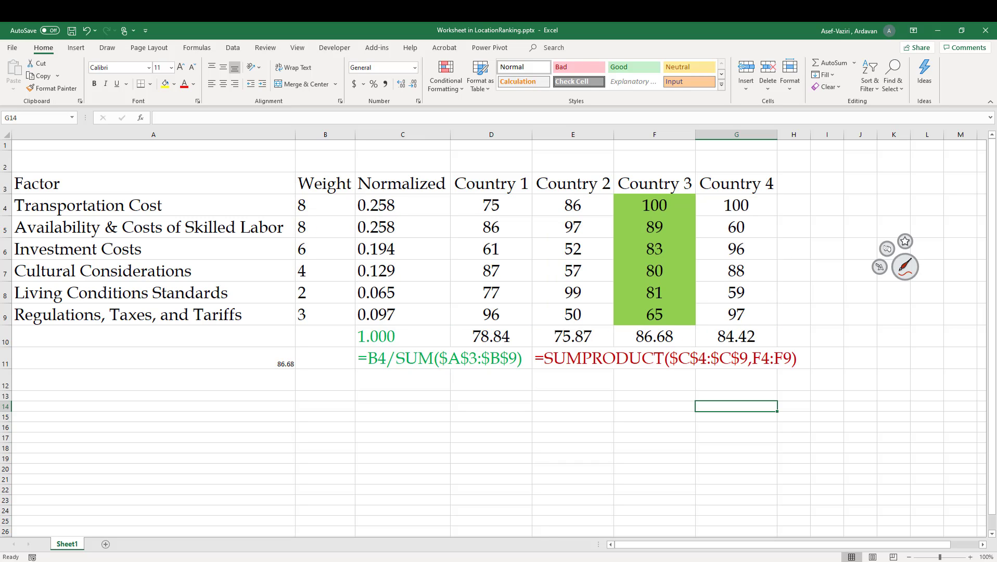
key(F9)
key(F9)
key(F9)
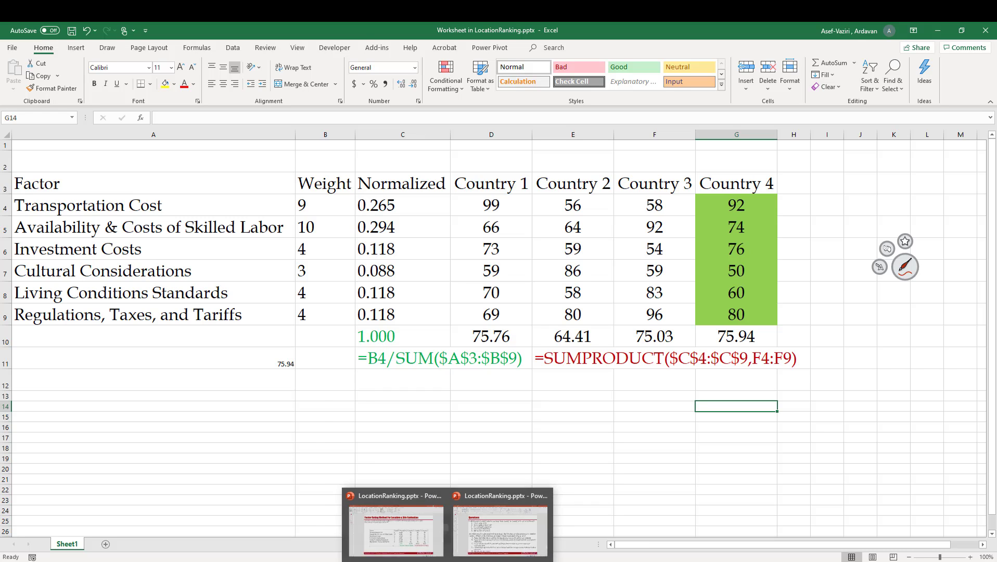
Switch to LocationRanking.pptx in PowerPoint and start the slide show from slide 7, Transportation and Production Costs
click(444, 561)
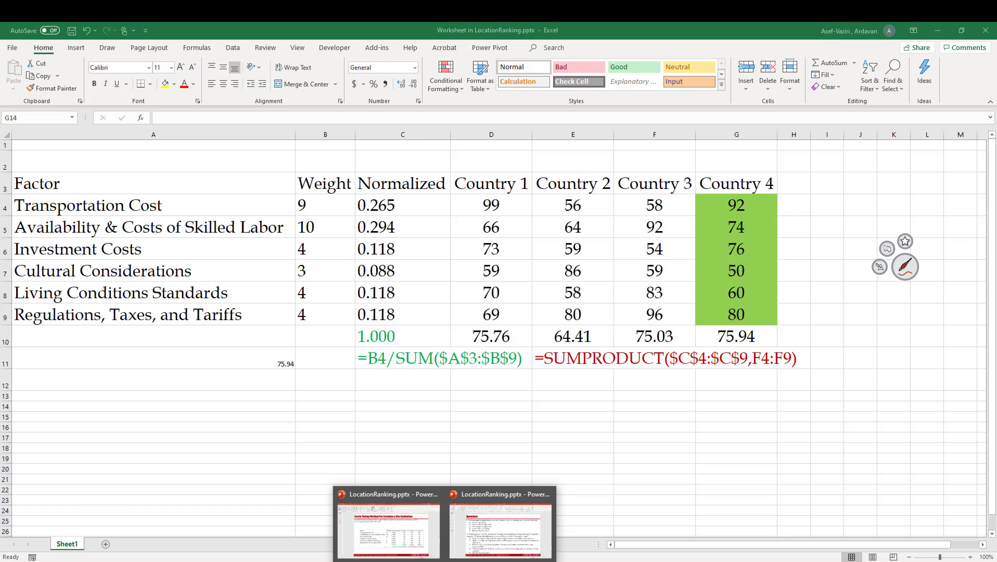
click(389, 528)
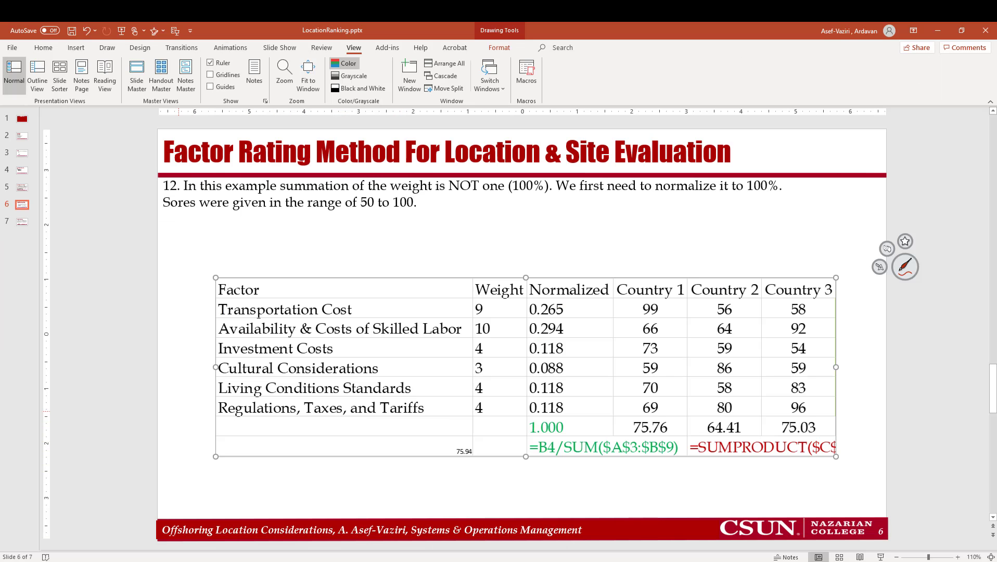
key(Page_Down)
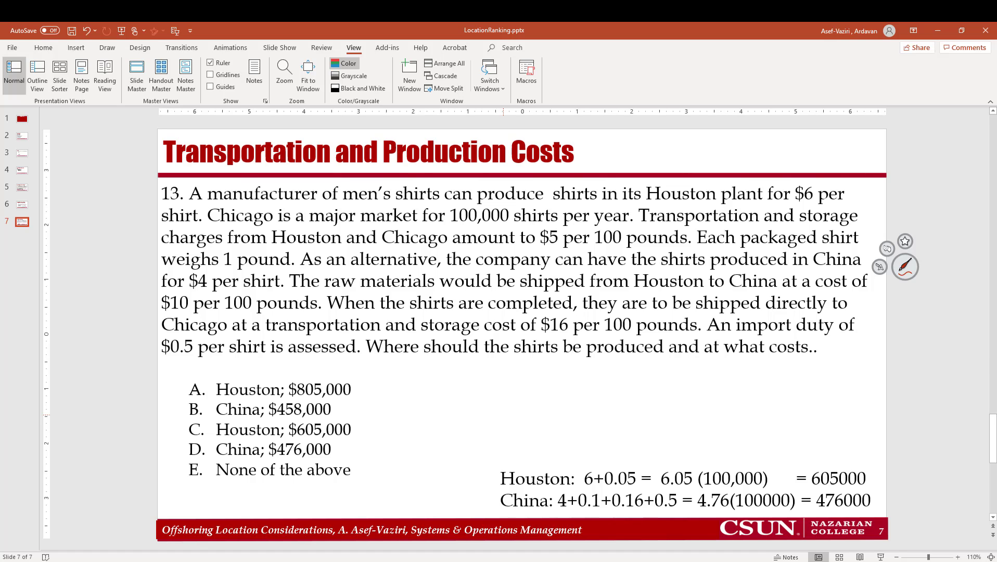
key(shift+F5)
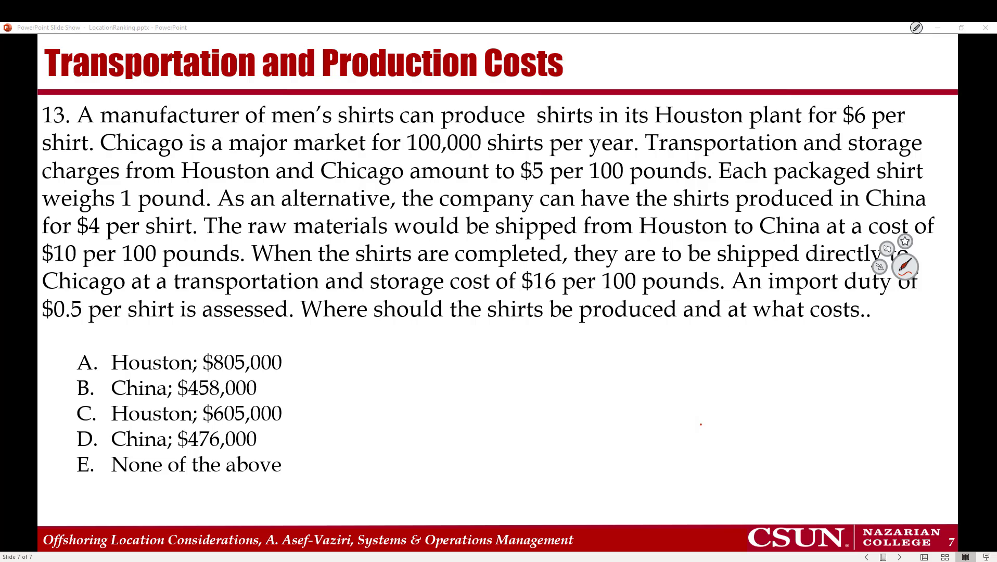
Circle "Houston plant" and "$6 per" in red ink in the first line of problem 13
mouse_move(775, 127)
mouse_down()
mouse_move(645, 130)
mouse_move(731, 98)
mouse_move(790, 126)
mouse_up()
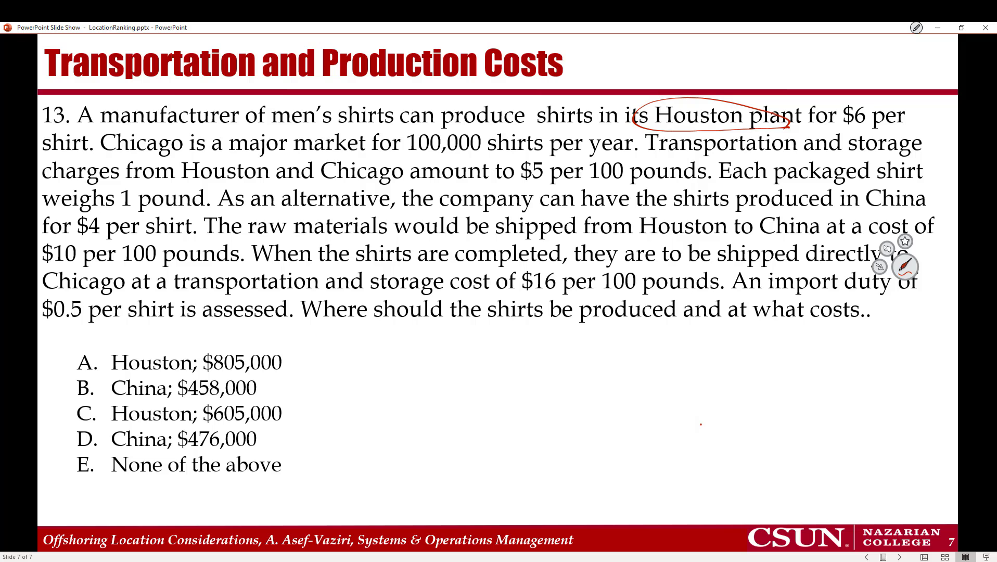
mouse_move(846, 104)
mouse_down()
mouse_move(884, 133)
mouse_move(832, 116)
mouse_up()
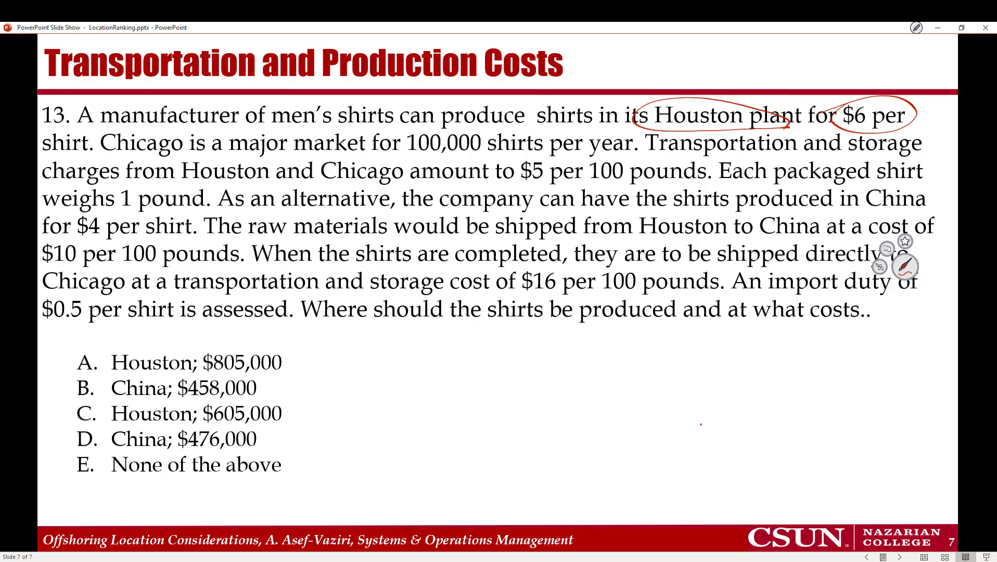